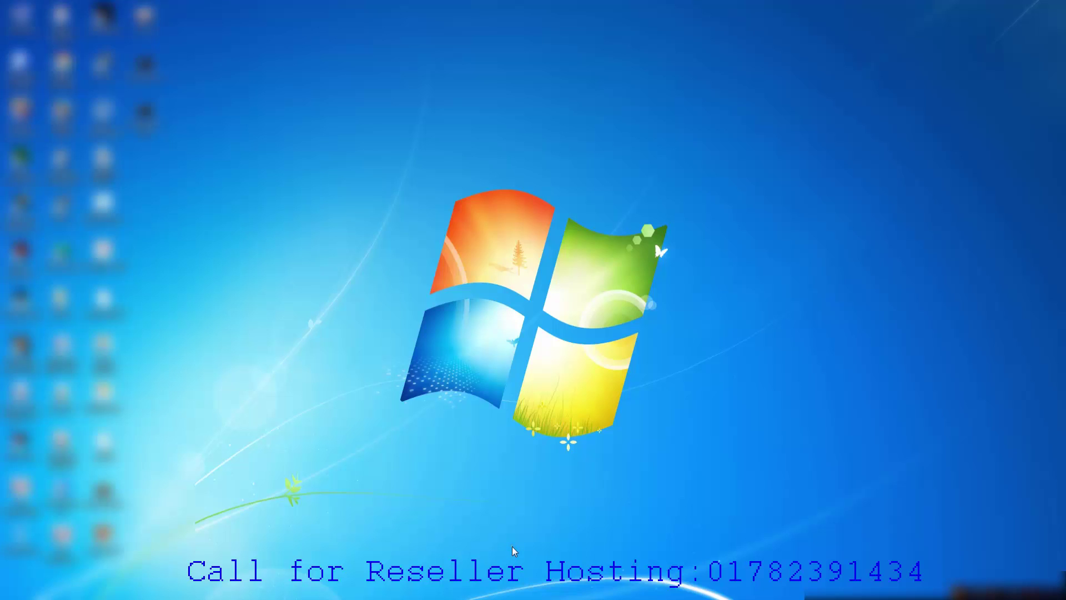
Step: Open Chrome, load the WHM login page at 192.185.129.4:2086 and log in with the saved credentials
left_click(501, 584)
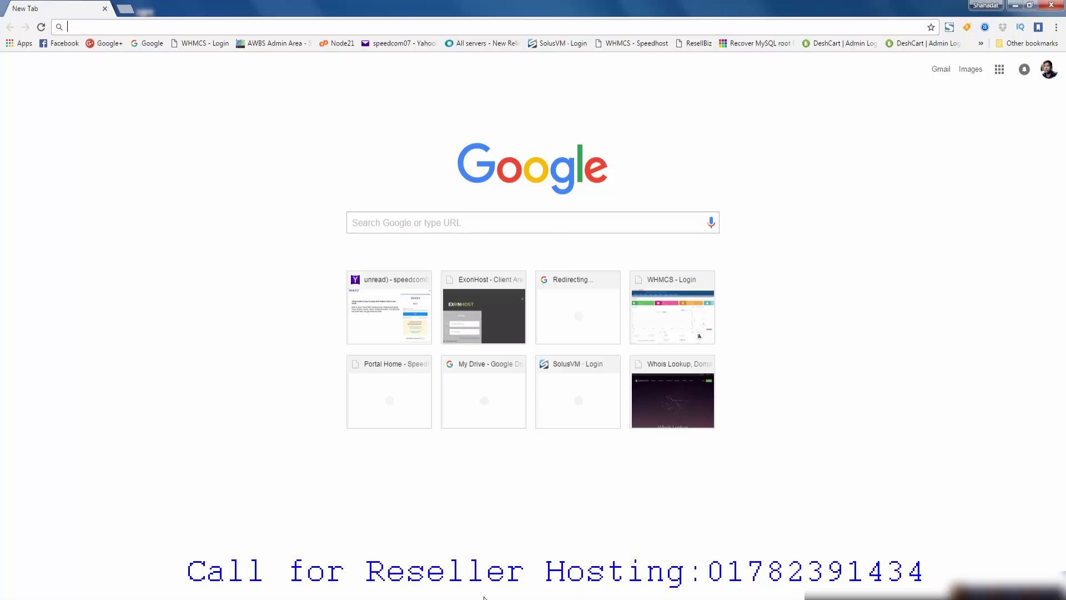
type("192.185.129.4:2086")
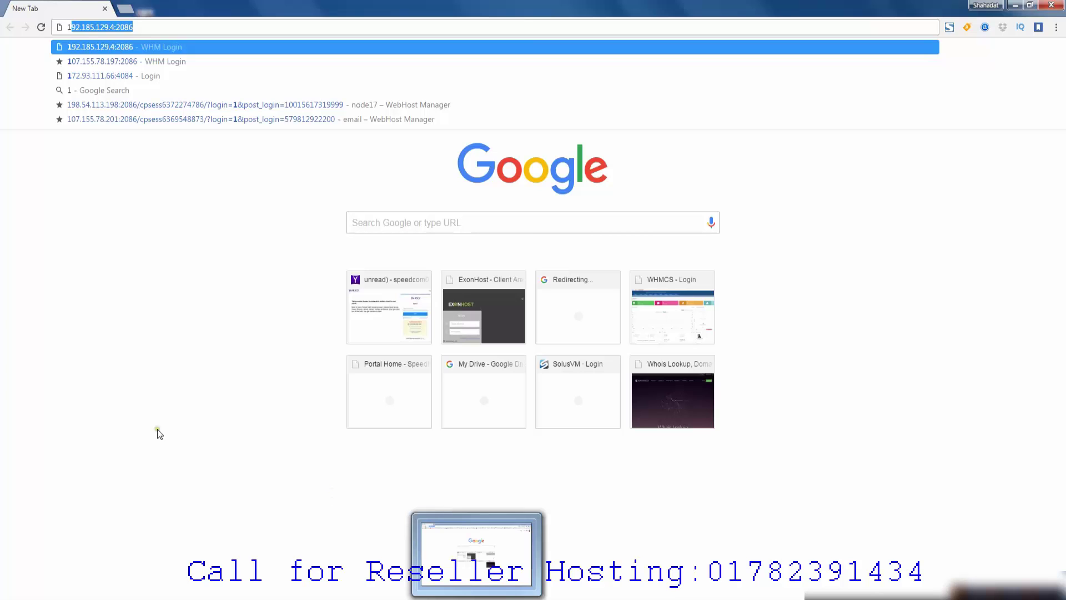
left_click(117, 27)
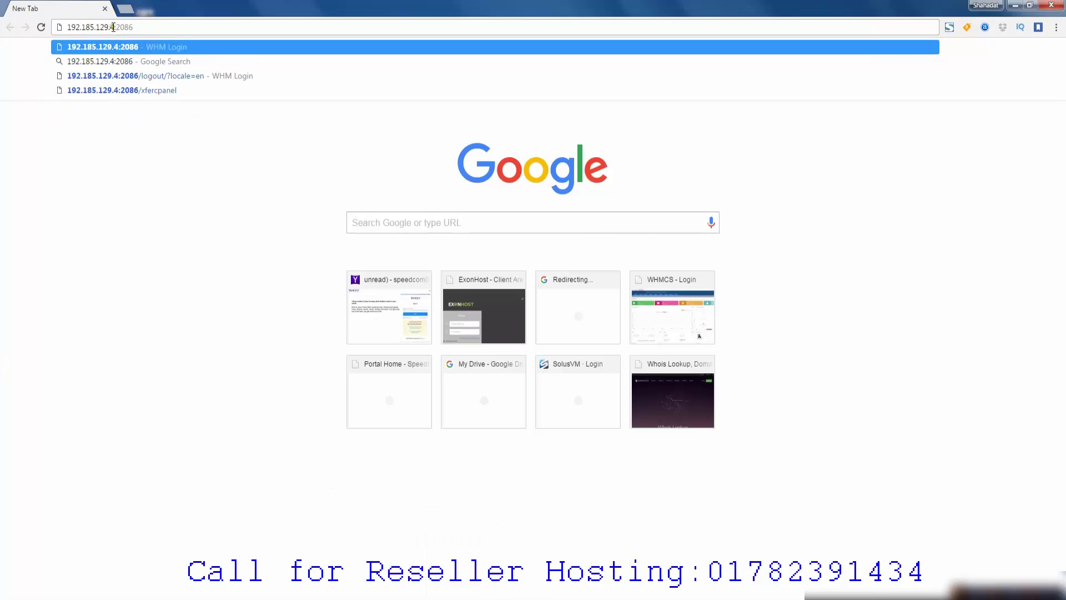
left_click(214, 47)
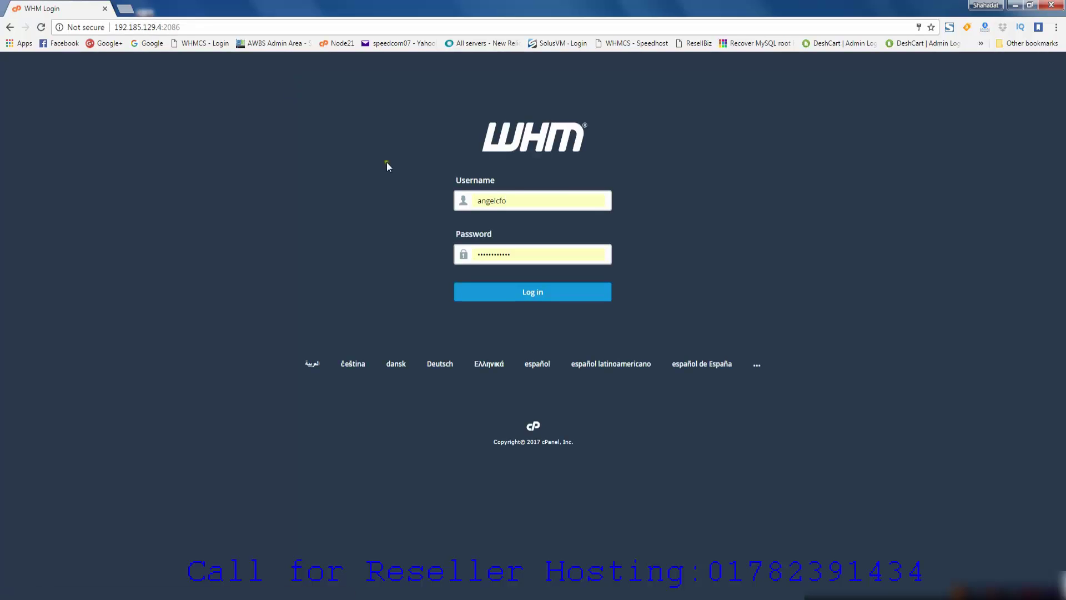
left_click(518, 292)
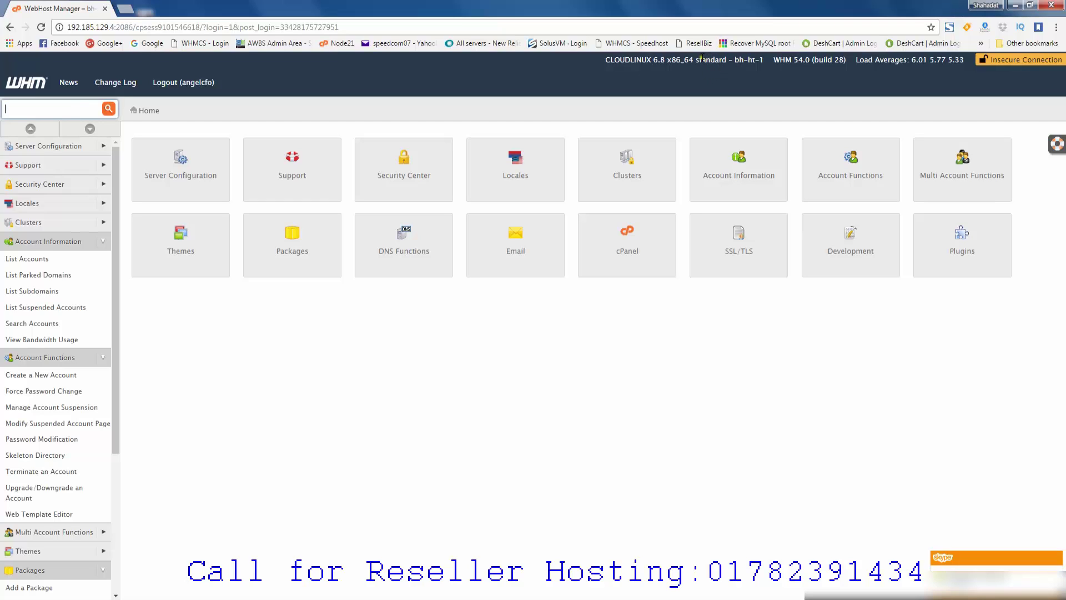
Step: Highlight the server name "standard – bh-ht-1" in the WHM header
left_click(696, 59)
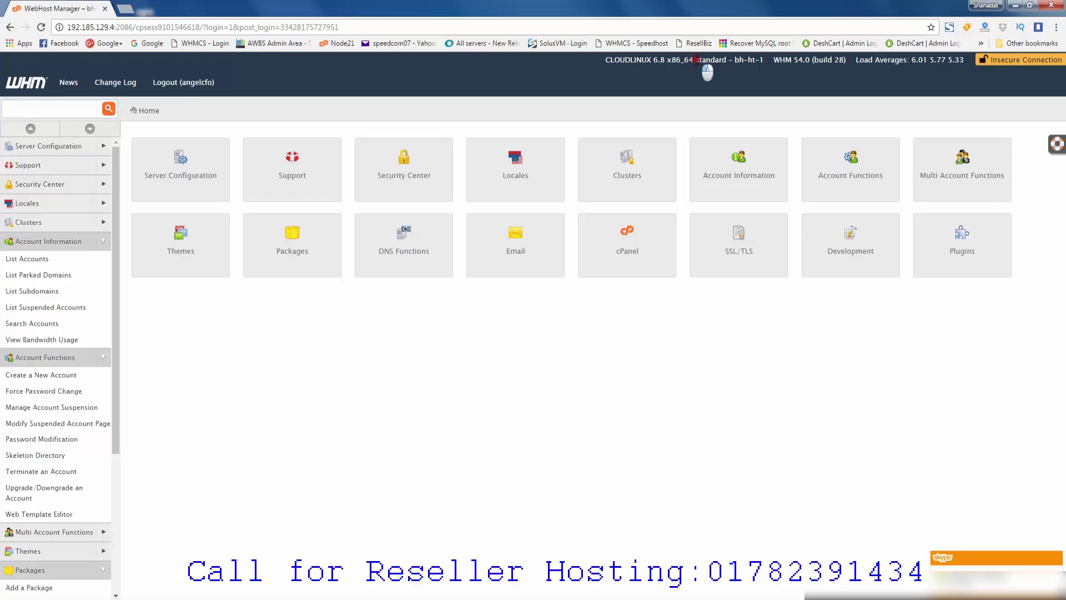
mouse_move(695, 60)
left_mouse_down()
mouse_move(764, 65)
mouse_move(700, 72)
left_mouse_up()
left_click(764, 62)
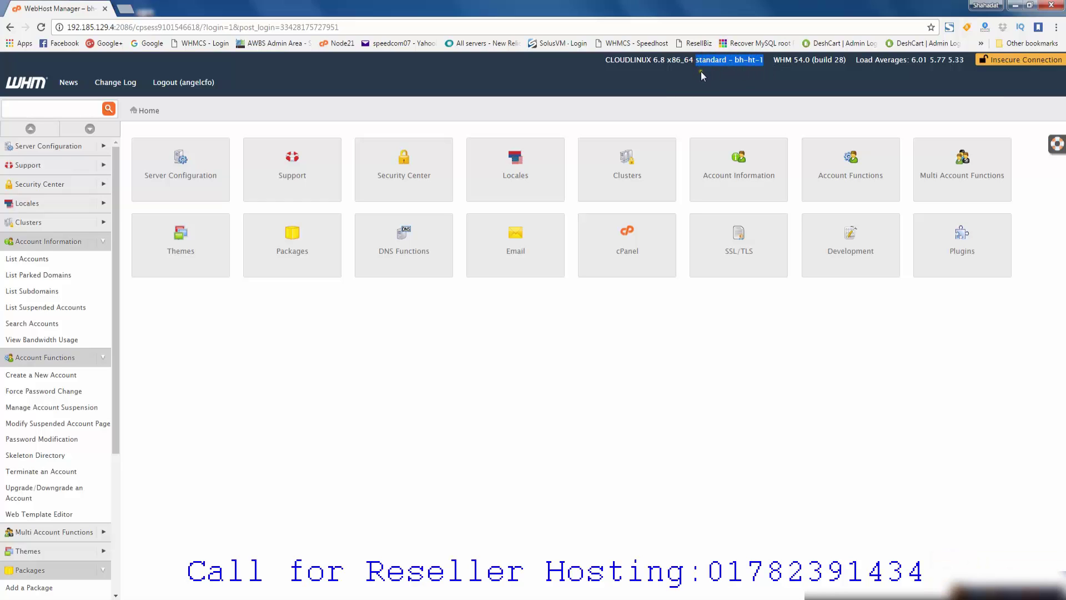
left_click(700, 71)
left_click_drag(696, 59, 767, 62)
Step: Collapse all navigation categories and open Basic cPanel & WHM Setup under Server Configuration
left_click(32, 133)
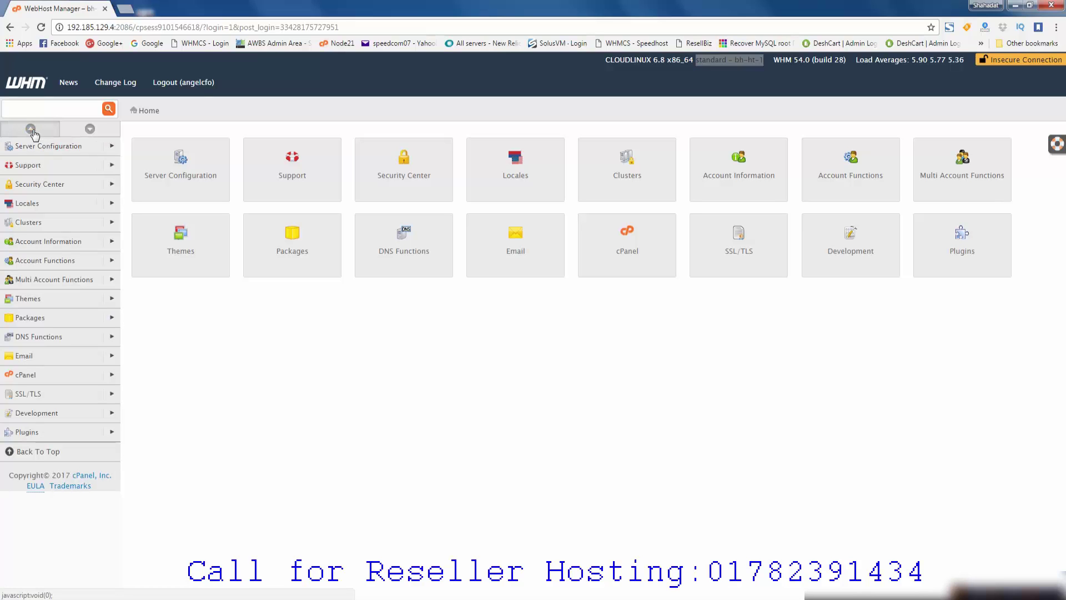
left_click(92, 132)
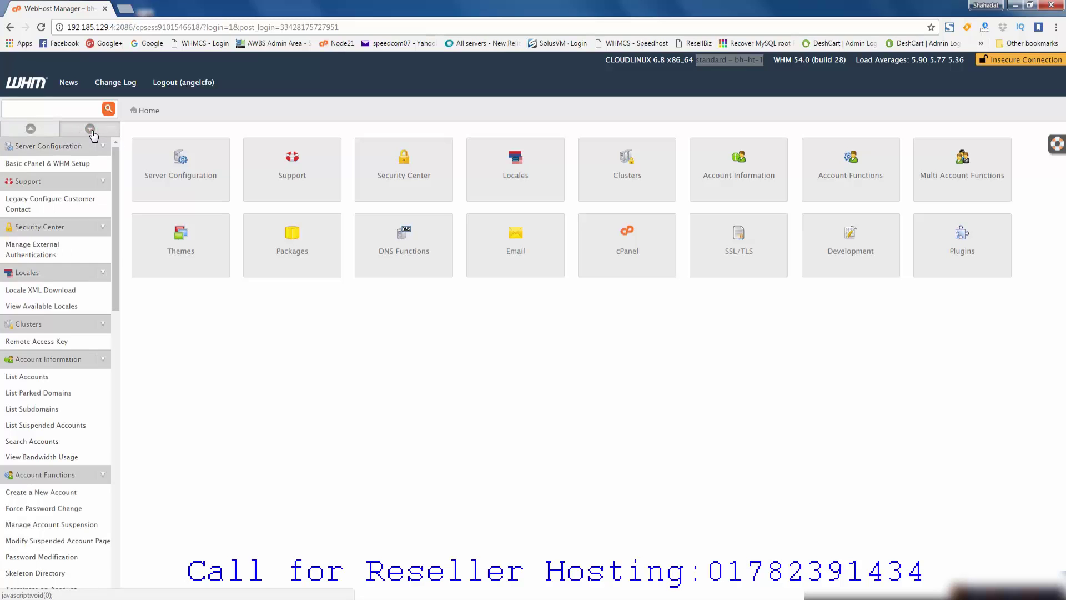
left_click(32, 130)
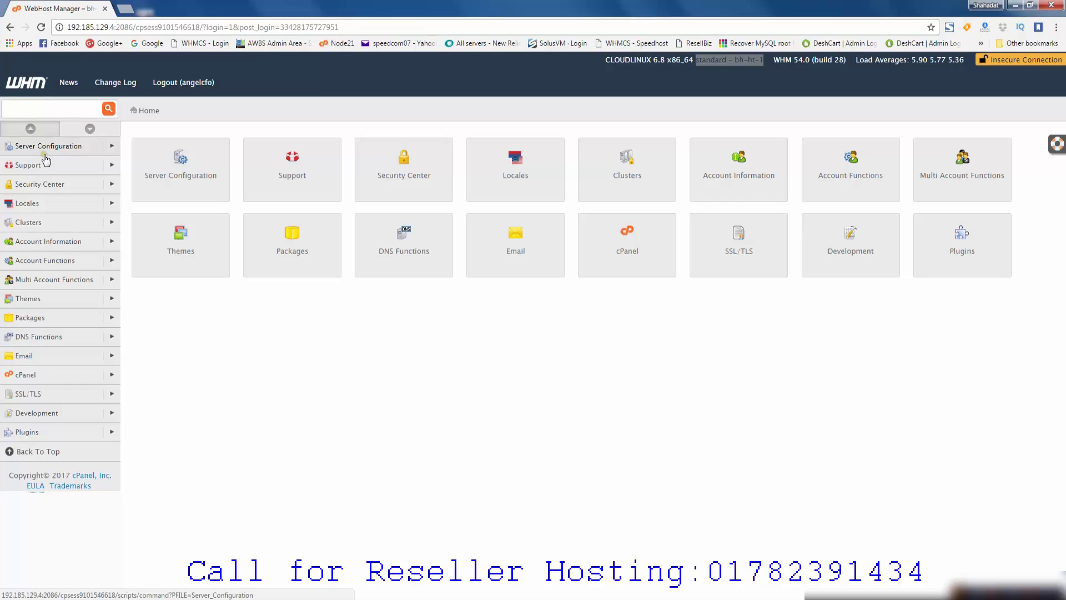
left_click(112, 146)
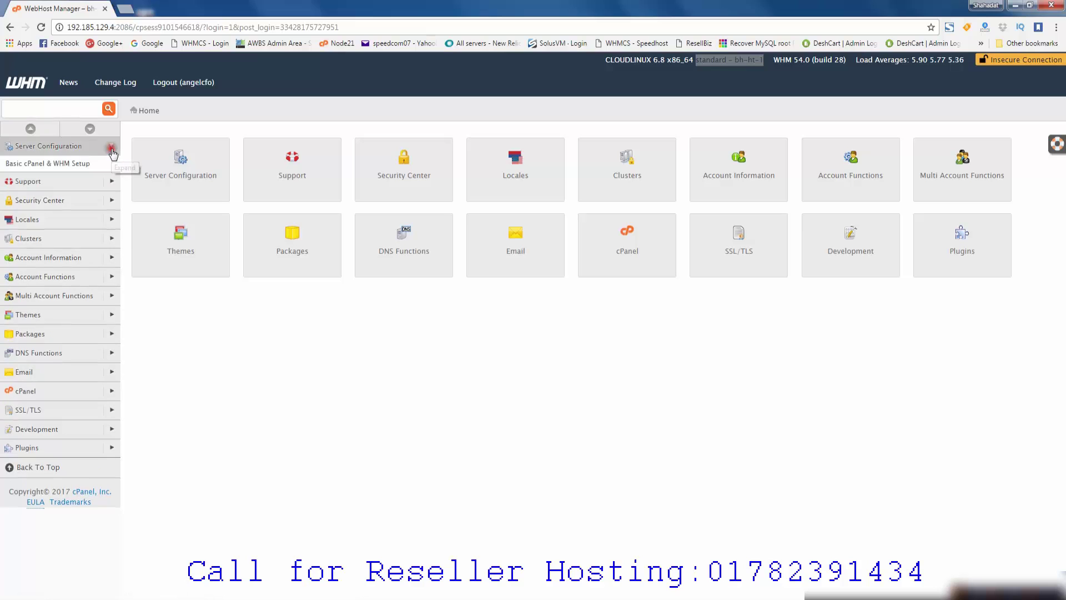
left_click(50, 170)
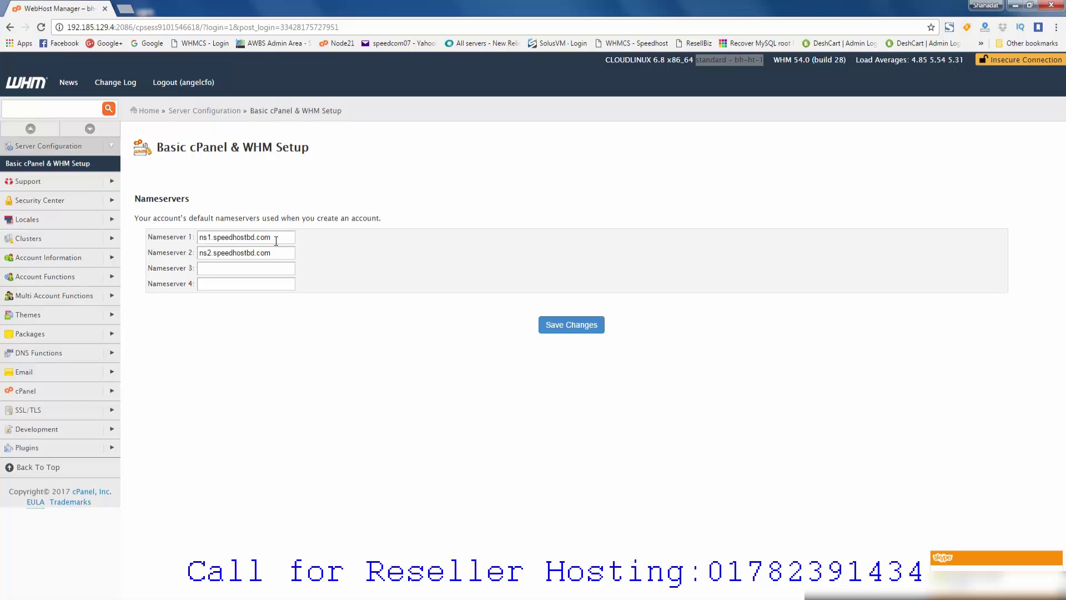
Step: Examine the default Nameserver 1 and Nameserver 2 entries used for new accounts
left_click(276, 238)
left_click_drag(277, 238, 201, 236)
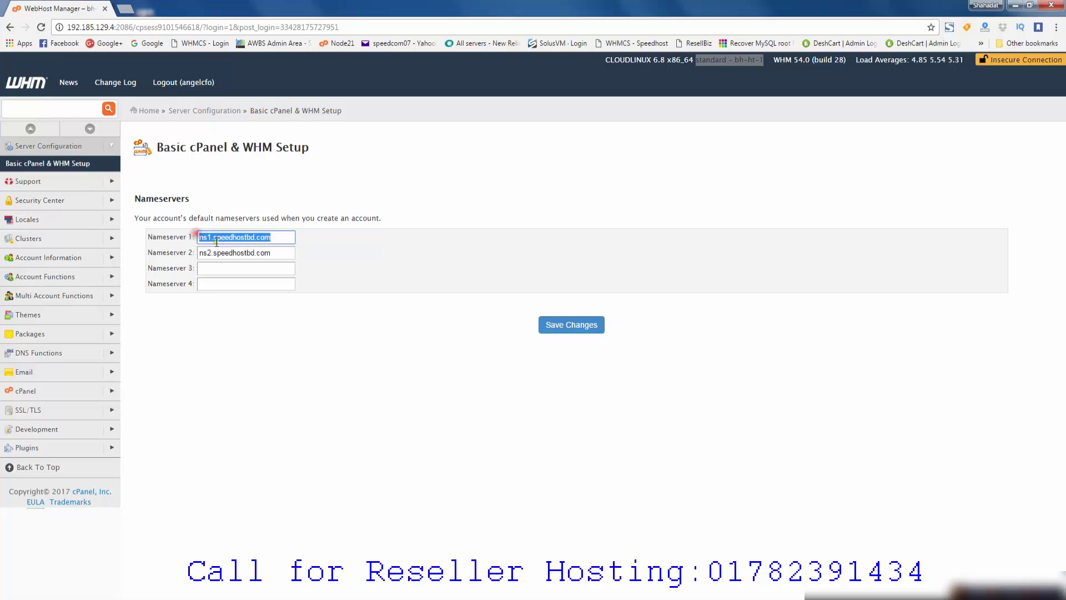
left_click_drag(278, 253, 199, 252)
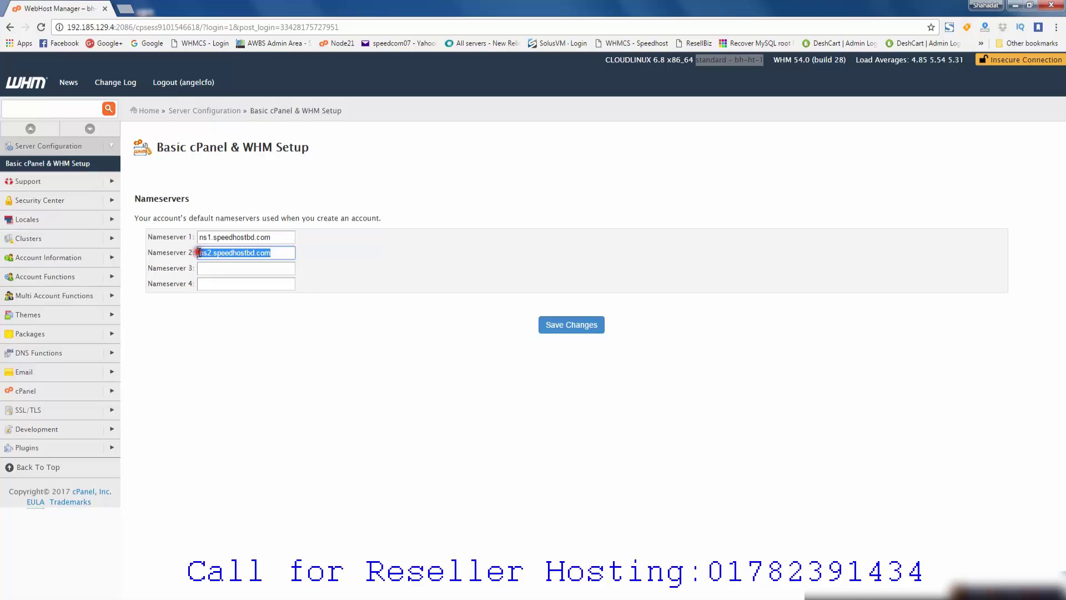
left_click(305, 384)
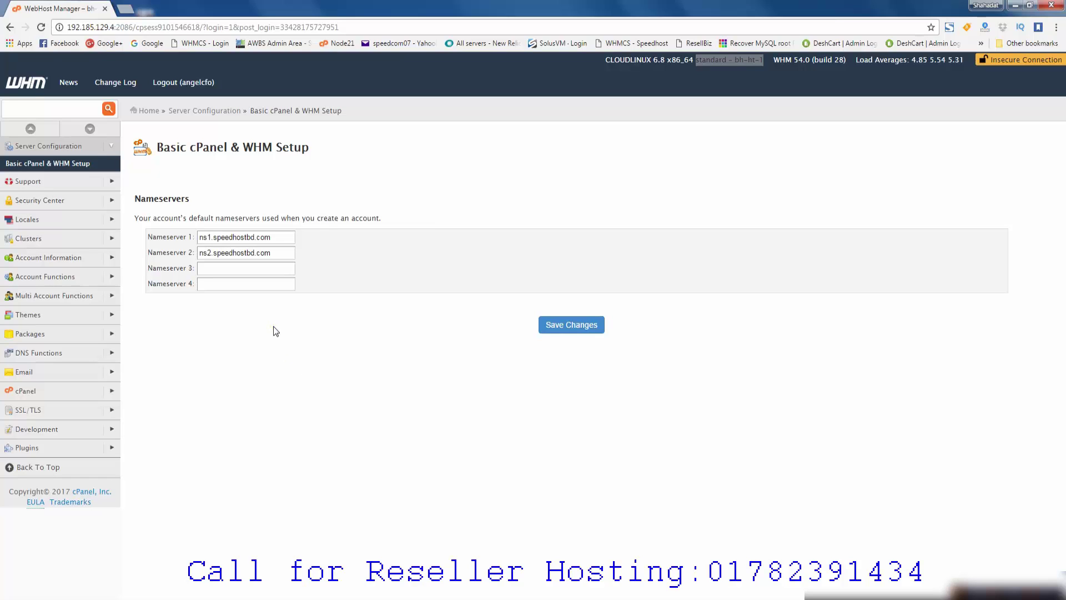
Step: Open the Add a Package form and look through its package name, resource limits and settings
left_click(112, 335)
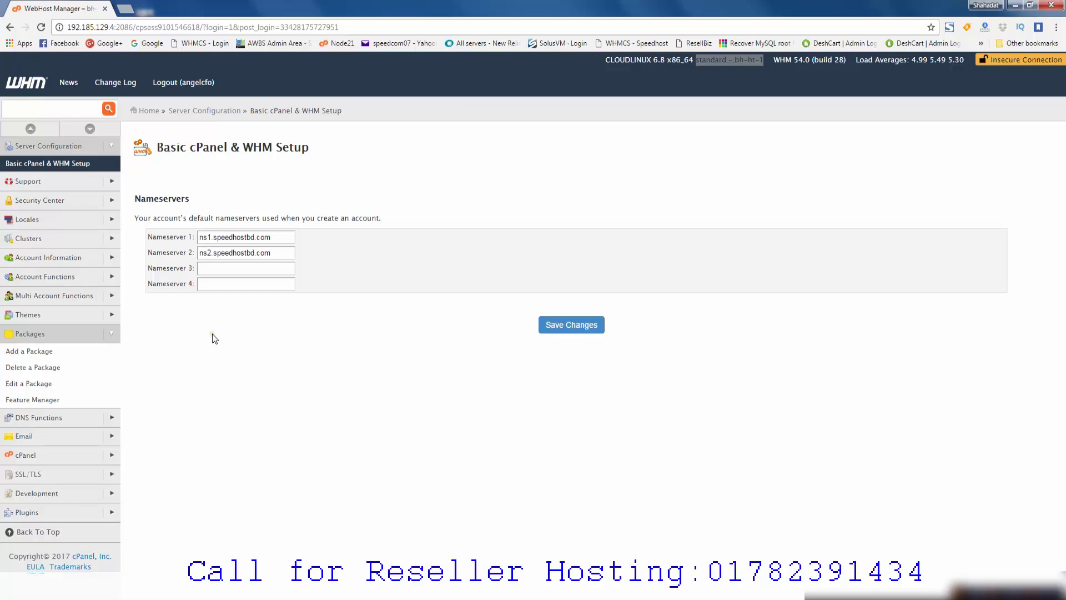
left_click(44, 352)
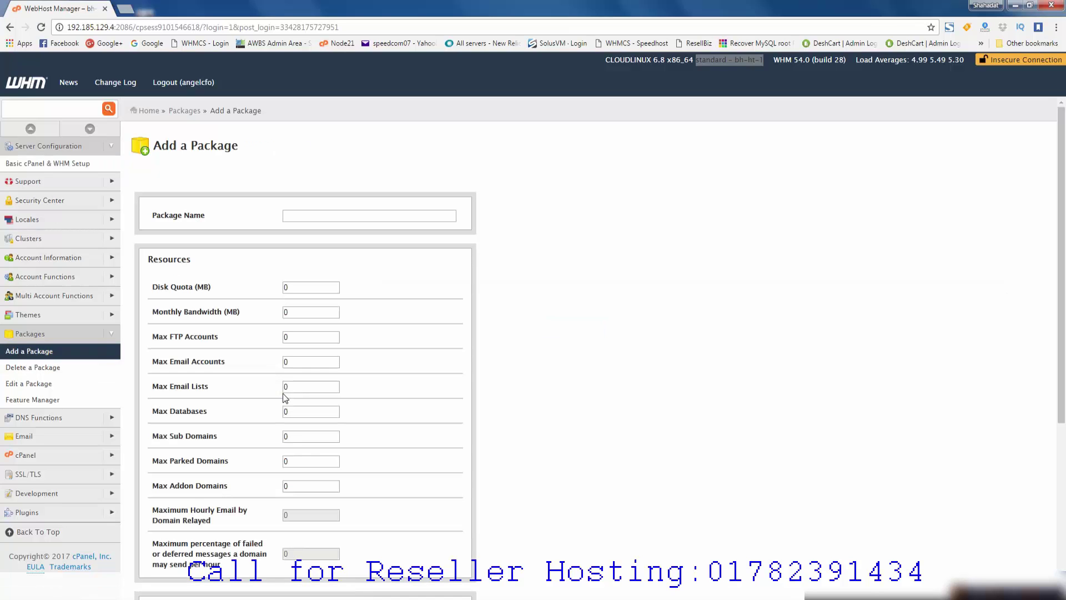
left_click(321, 216)
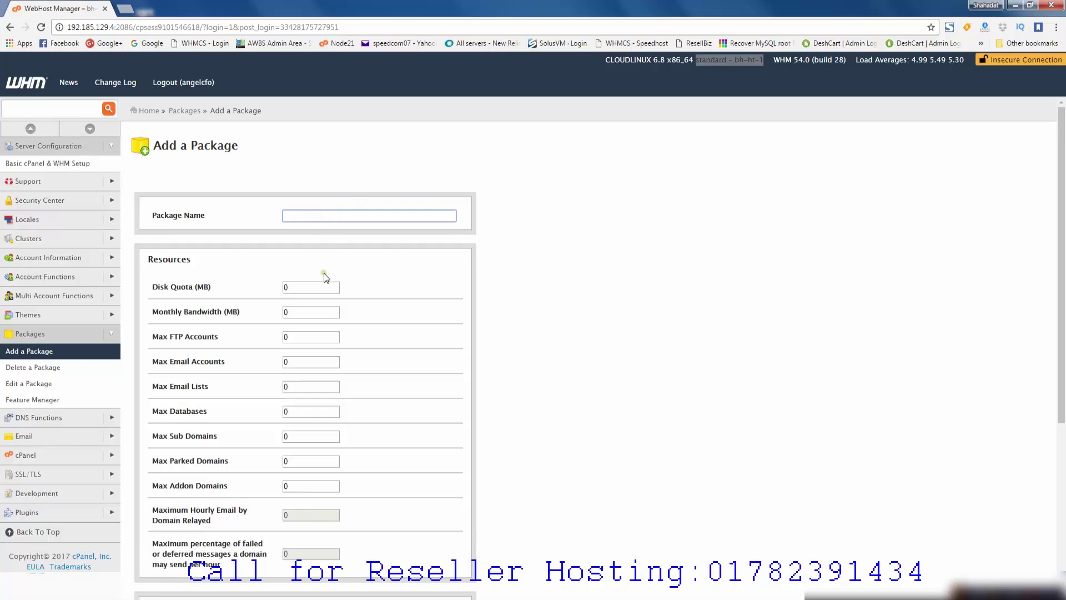
scroll(300, 280, "down", 1)
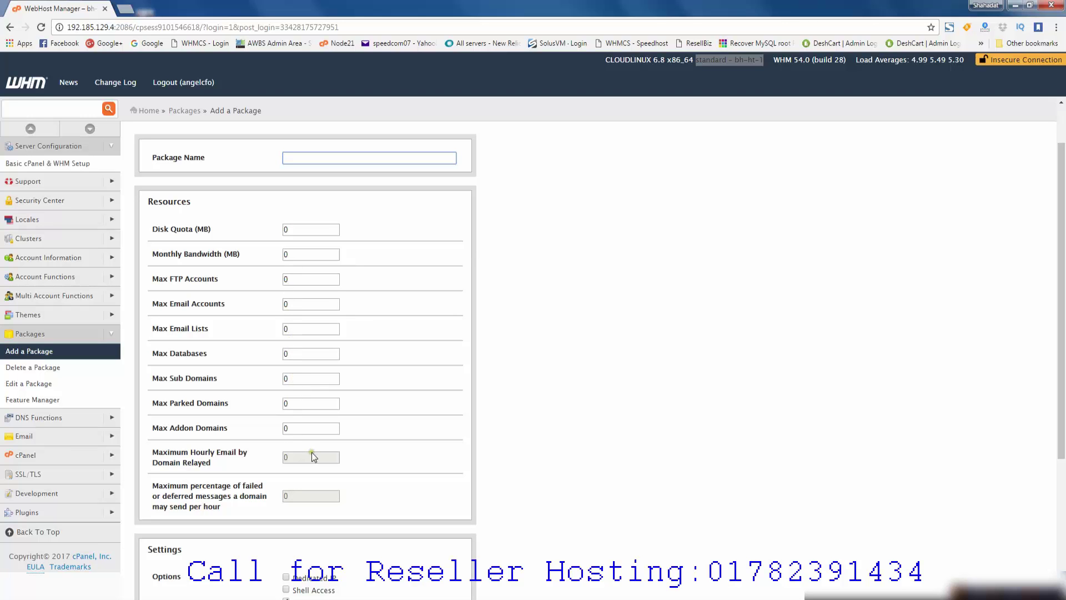
scroll(314, 453, "down", 3)
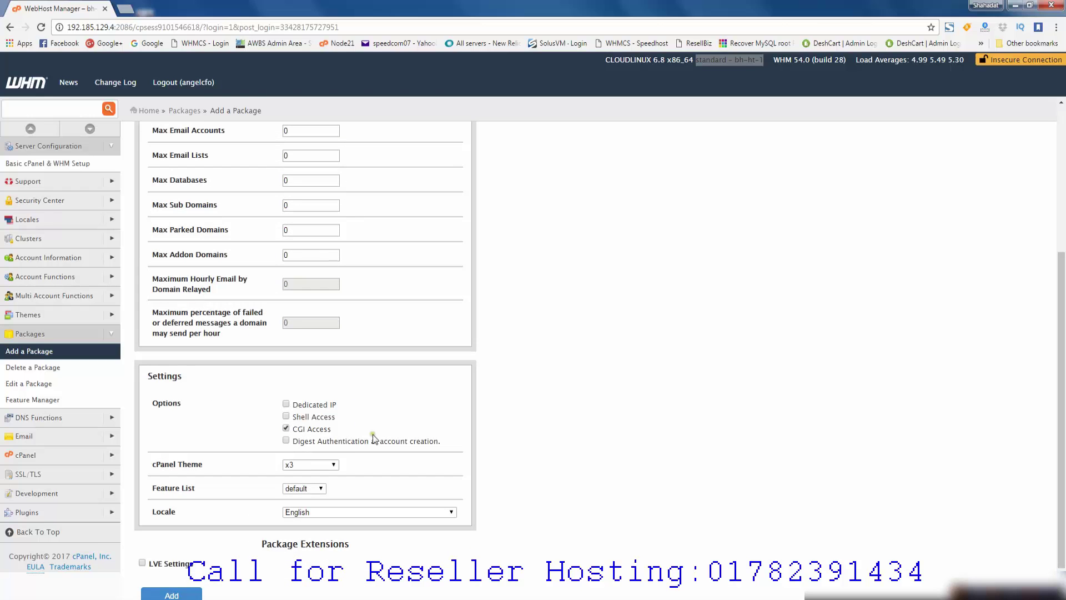
scroll(355, 301, "up", 4)
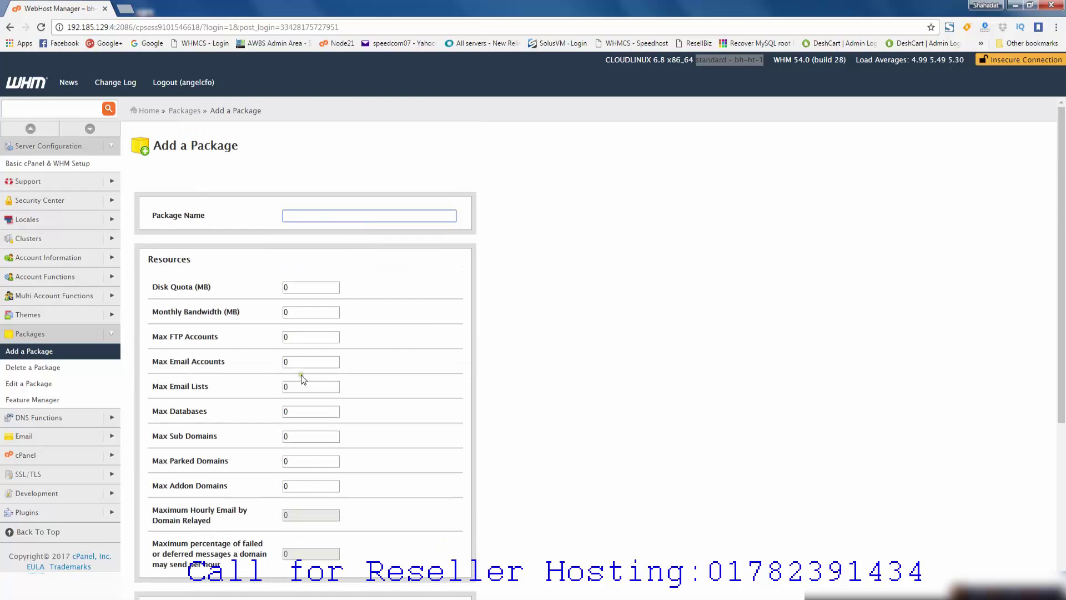
scroll(303, 379, "down", 4)
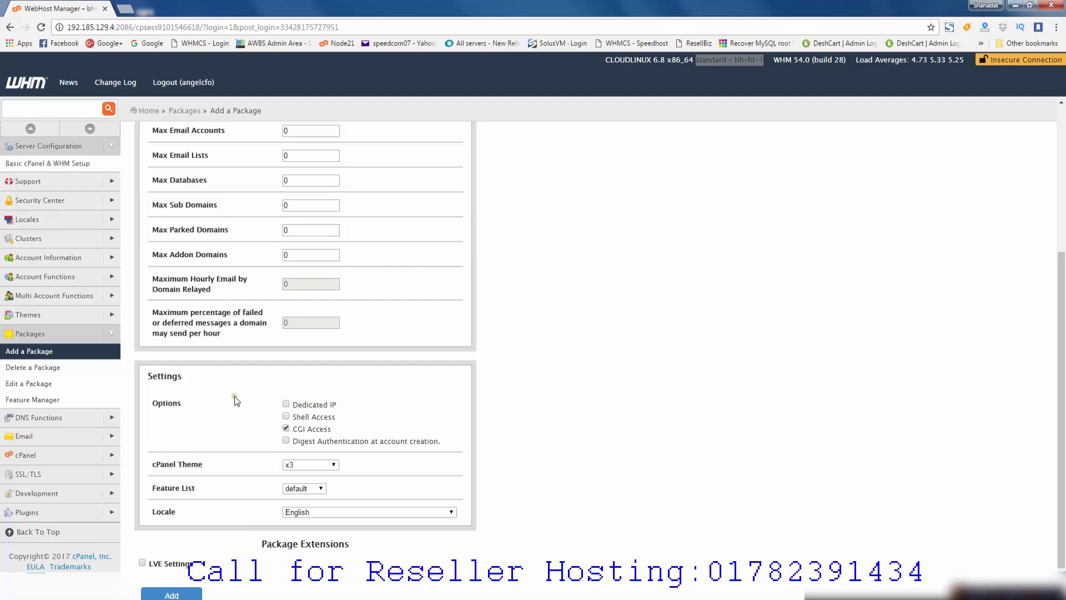
Step: Open the angelcfo_10GB_Std package for editing to review its limits and settings, and view the Delete a Package page
left_click(36, 385)
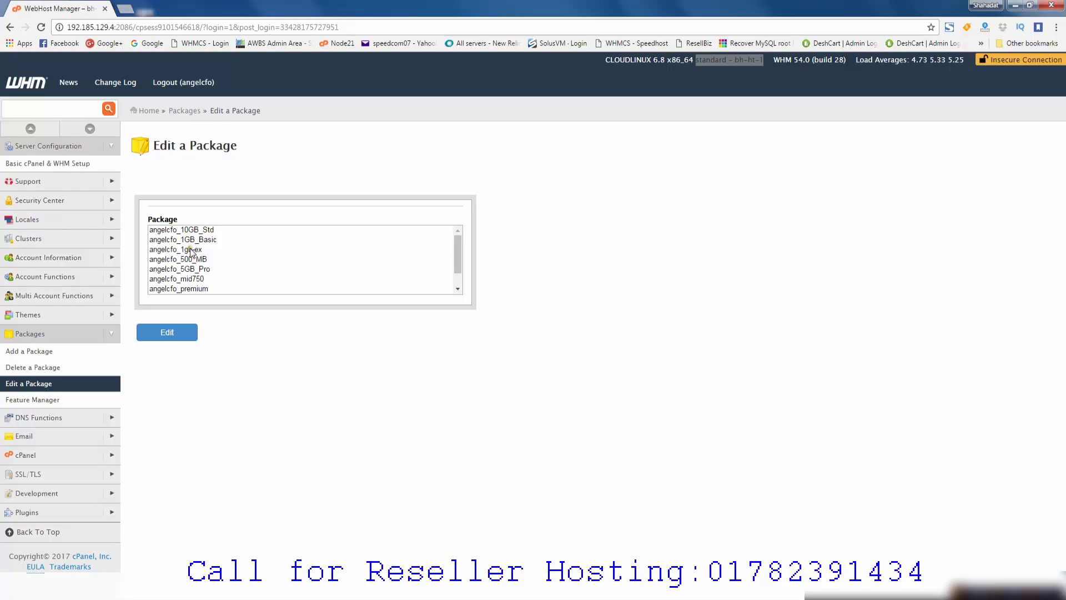
left_click(183, 231)
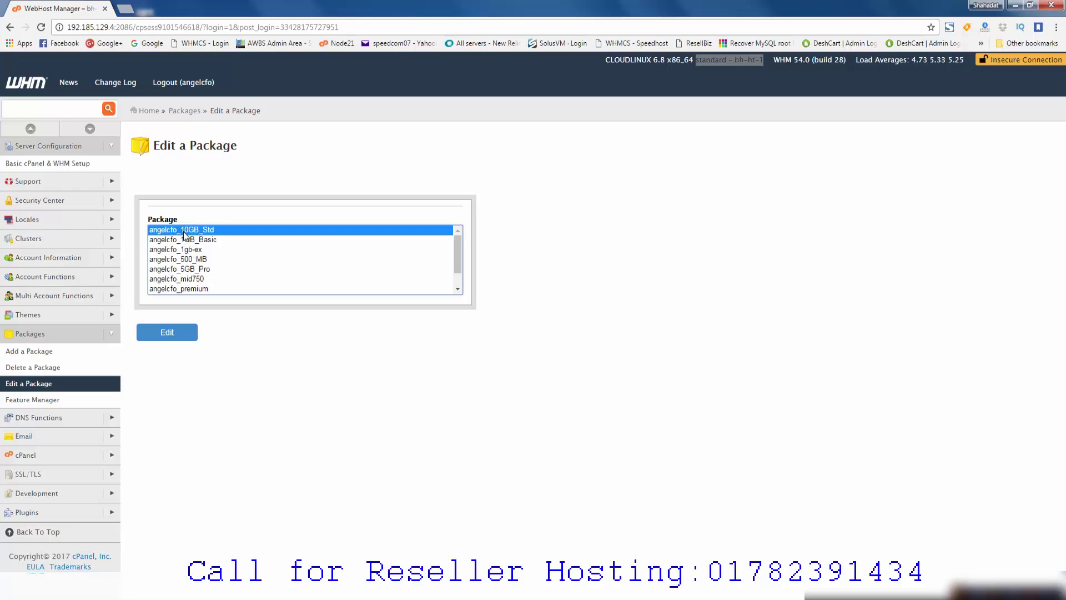
left_click(184, 340)
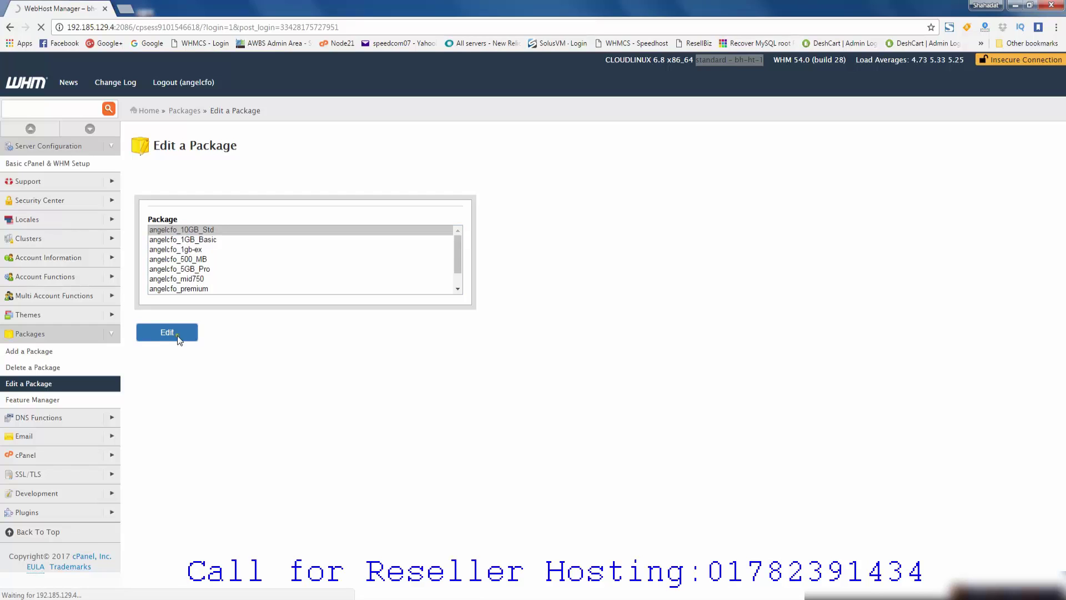
scroll(389, 225, "down", 2)
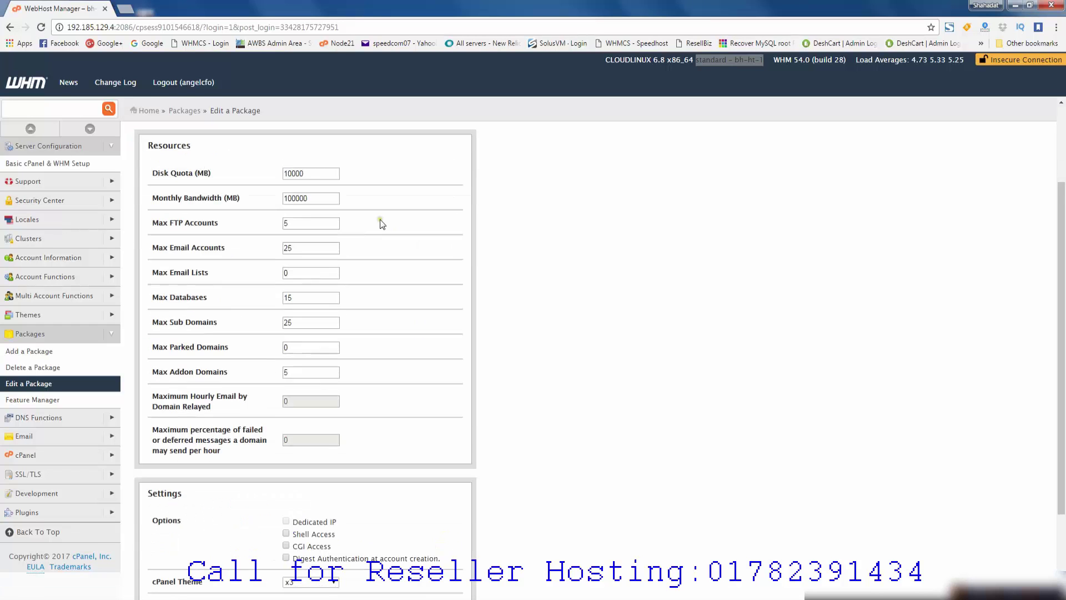
scroll(382, 224, "down", 1)
scroll(357, 376, "up", 3)
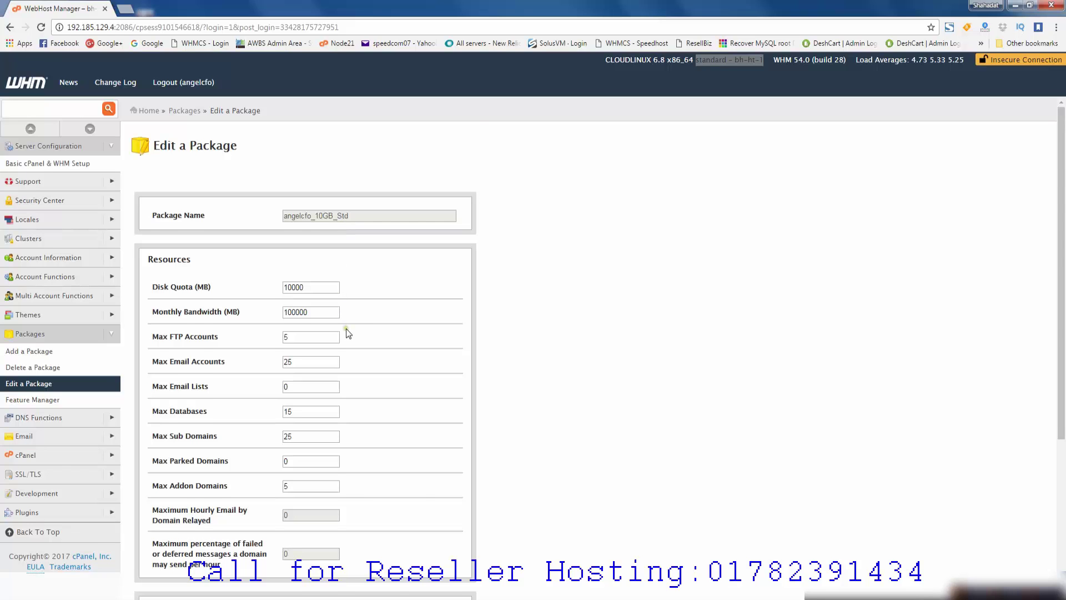
scroll(345, 333, "down", 4)
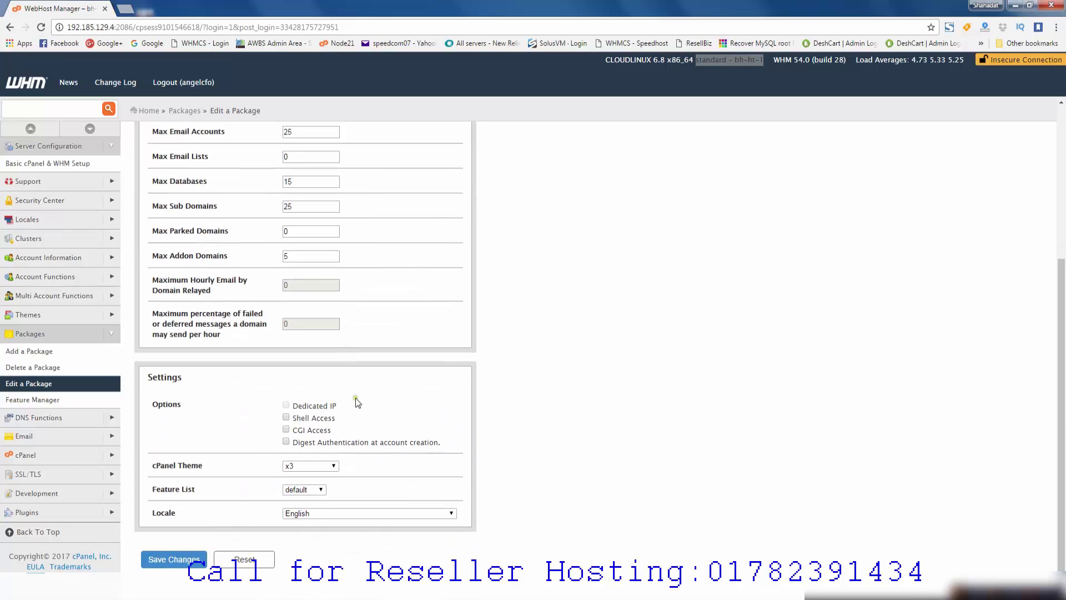
scroll(333, 439, "up", 3)
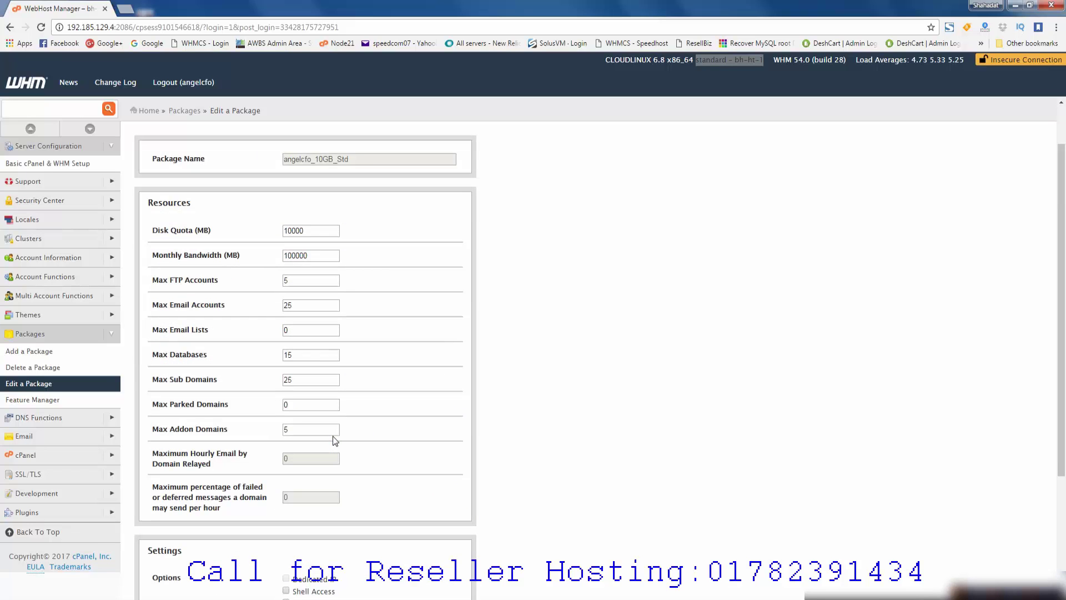
scroll(341, 416, "up", 1)
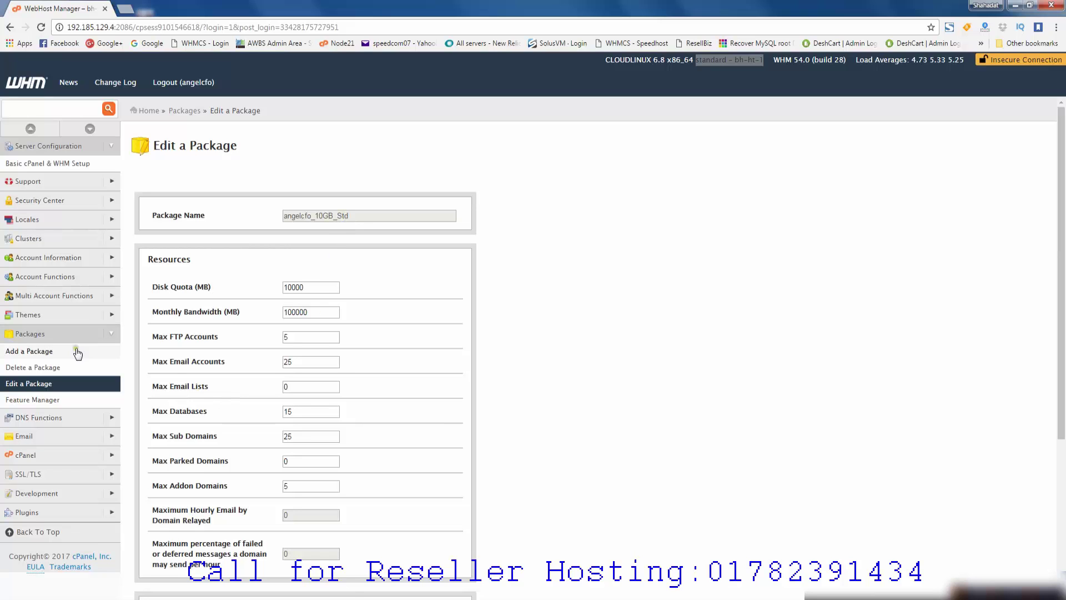
left_click(48, 367)
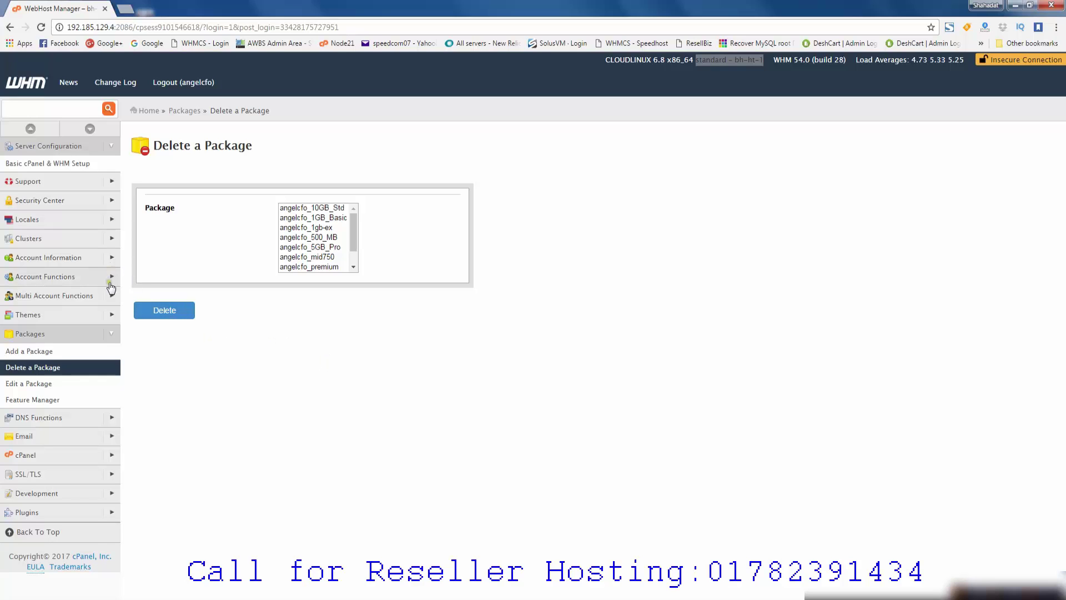
Step: Collapse all navigation categories and open the Create a New Account form under Account Functions
left_click(31, 128)
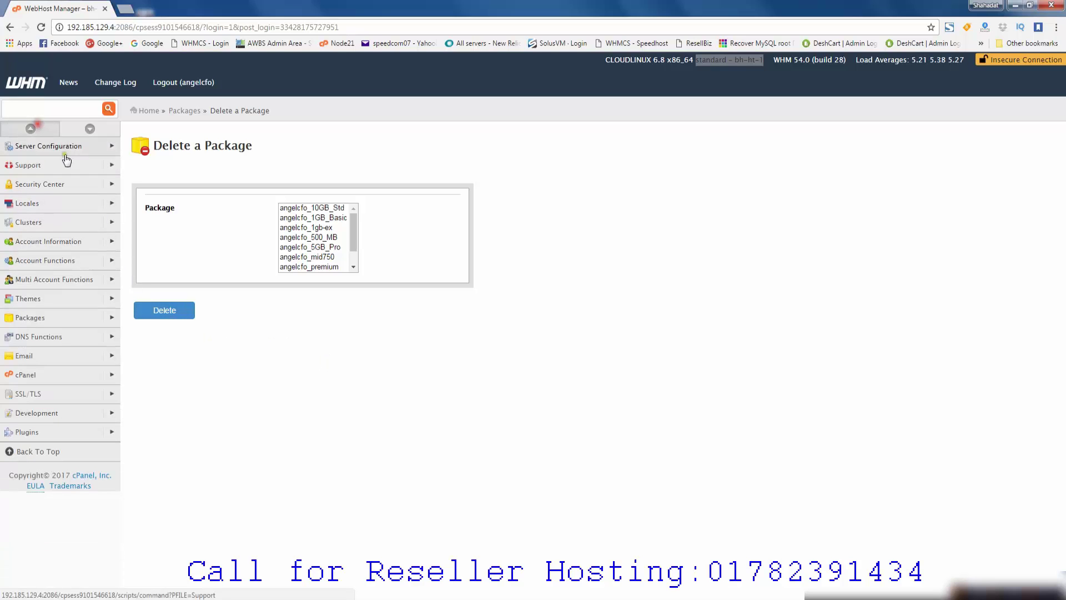
left_click(114, 263)
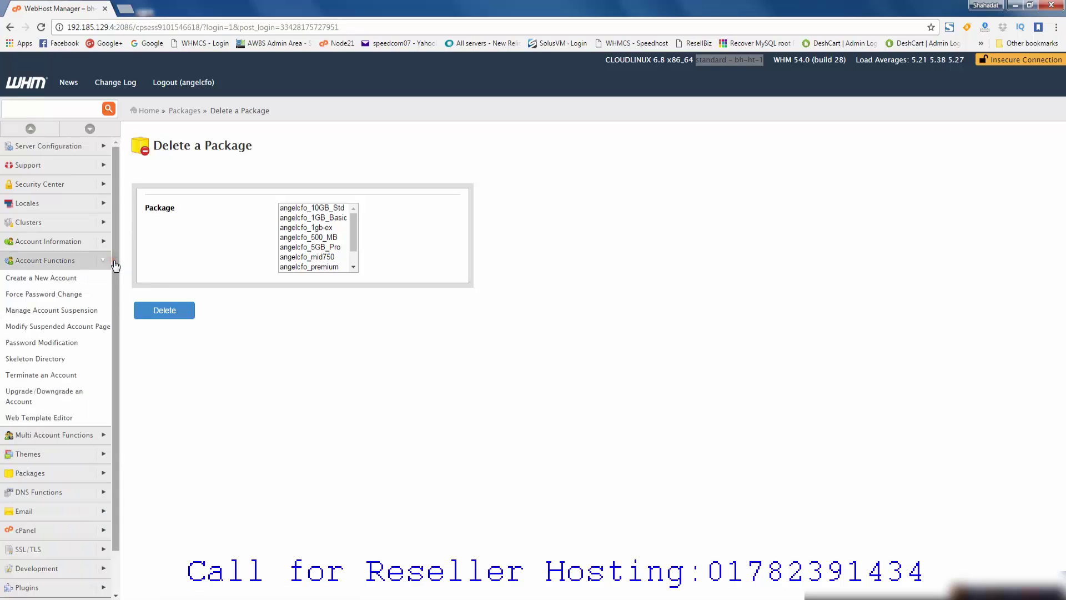
left_click(31, 279)
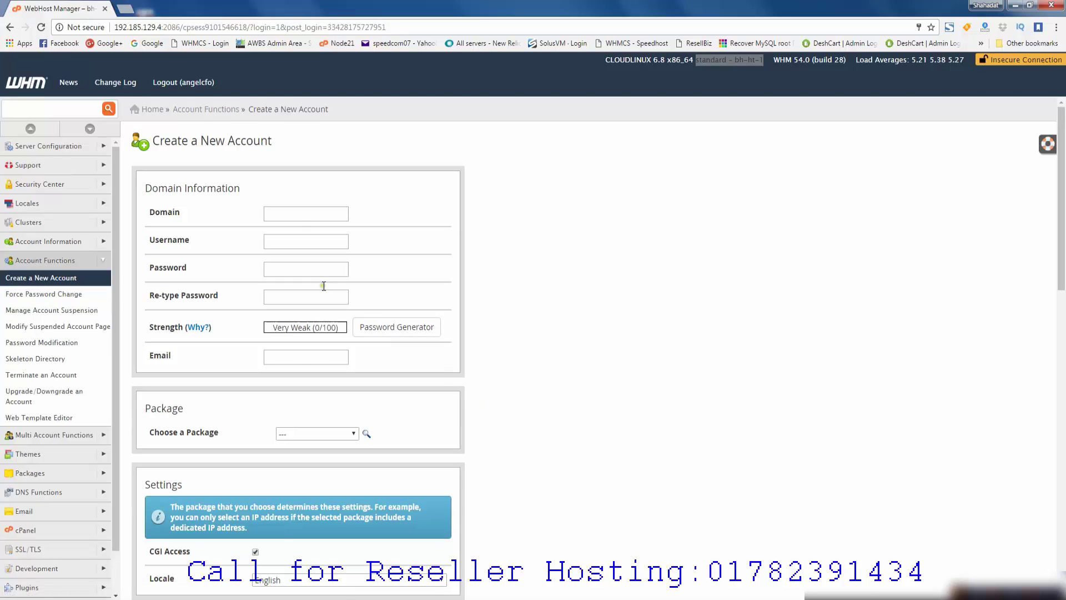
Step: Enter abcxyz.com as the new account's domain and accept abcxyz as its username
left_click(299, 213)
scroll(297, 210, "down", 1)
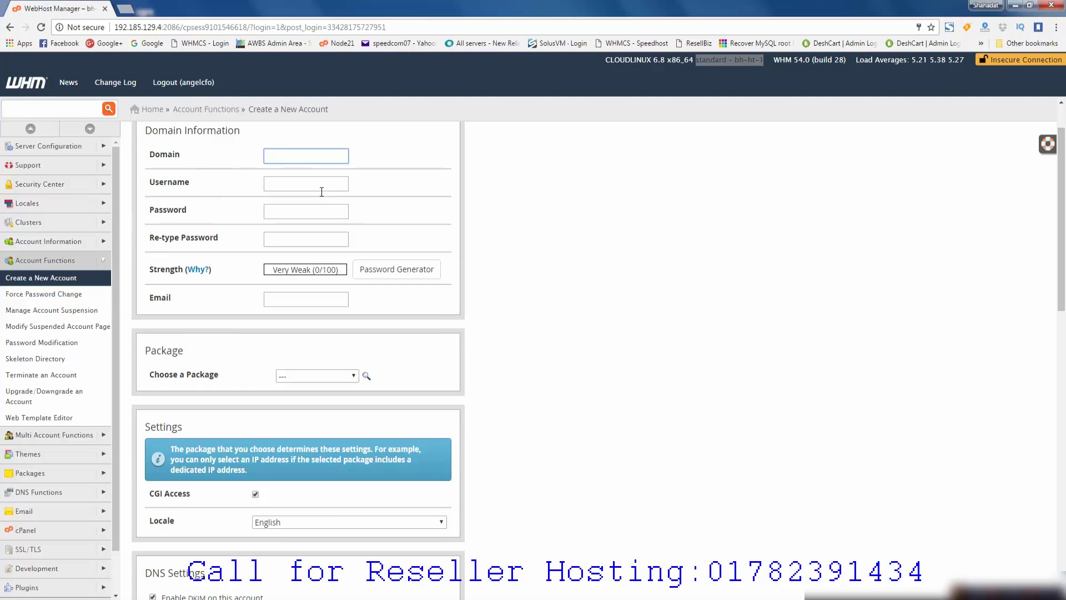
type("abcx")
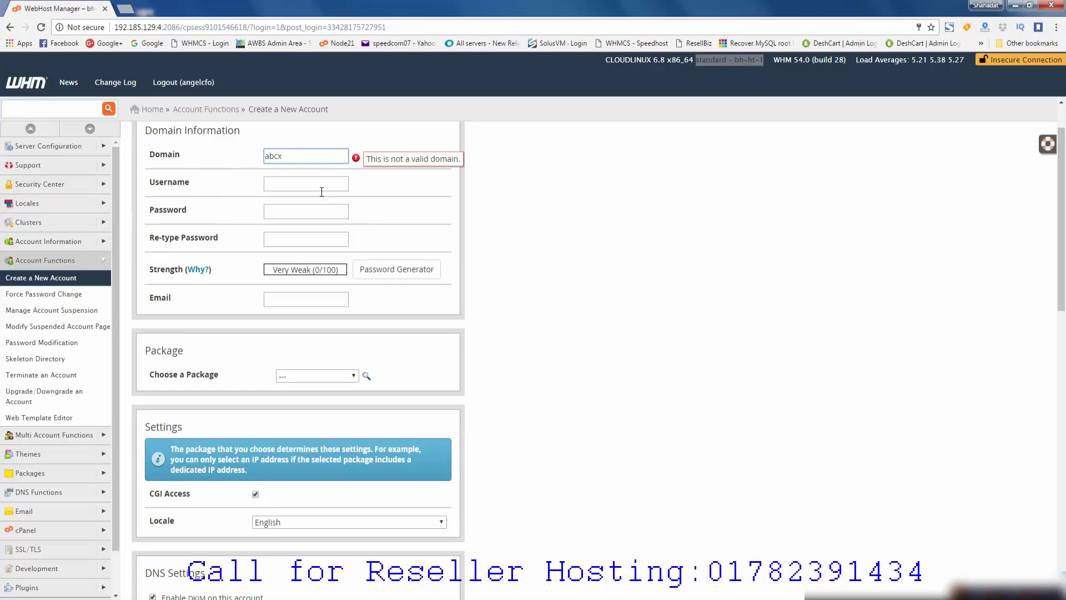
type("yz.com")
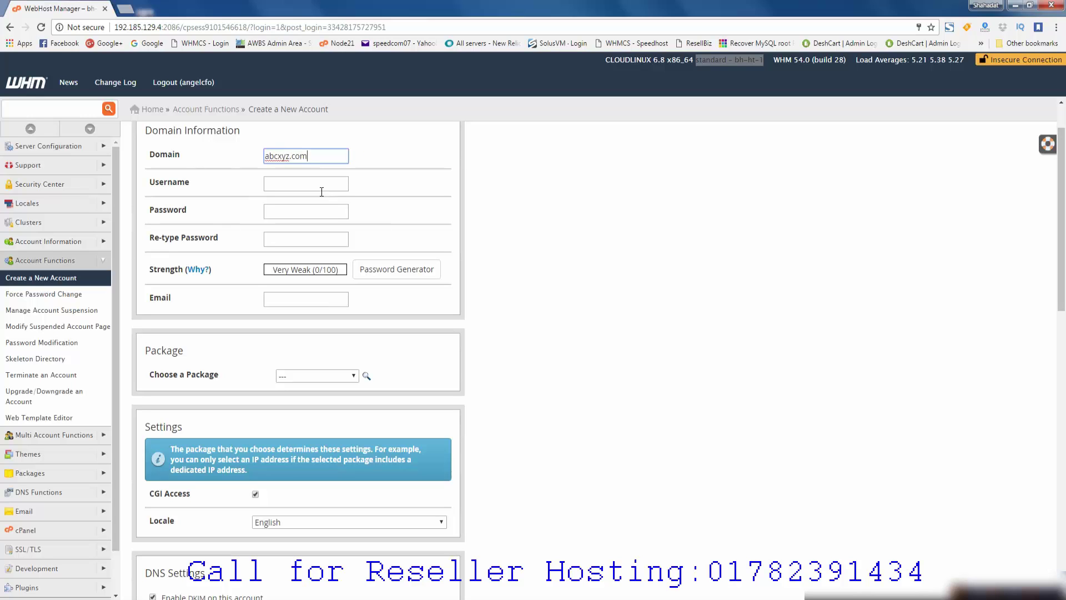
left_click(311, 185)
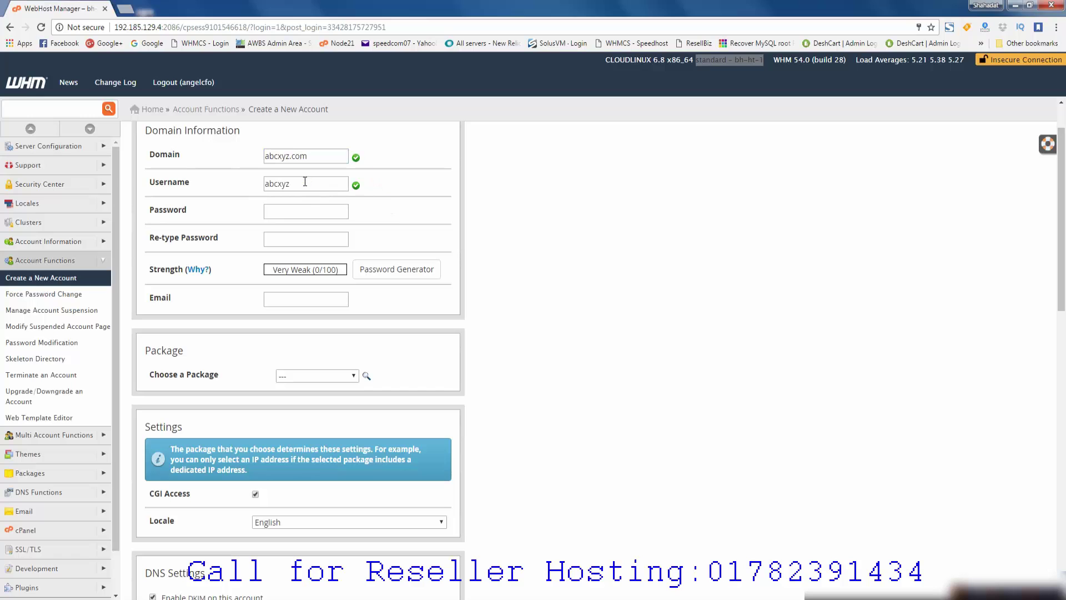
Step: Generate a password for the new account, mark it as copied to a safe place, and use it in both password fields
left_click(300, 212)
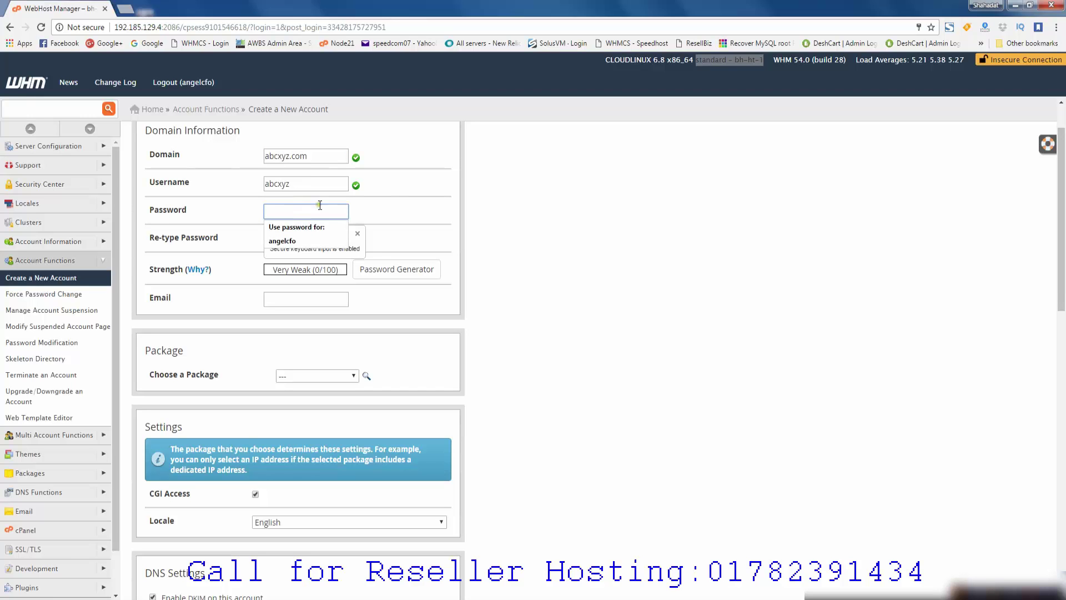
left_click(382, 209)
left_click(385, 271)
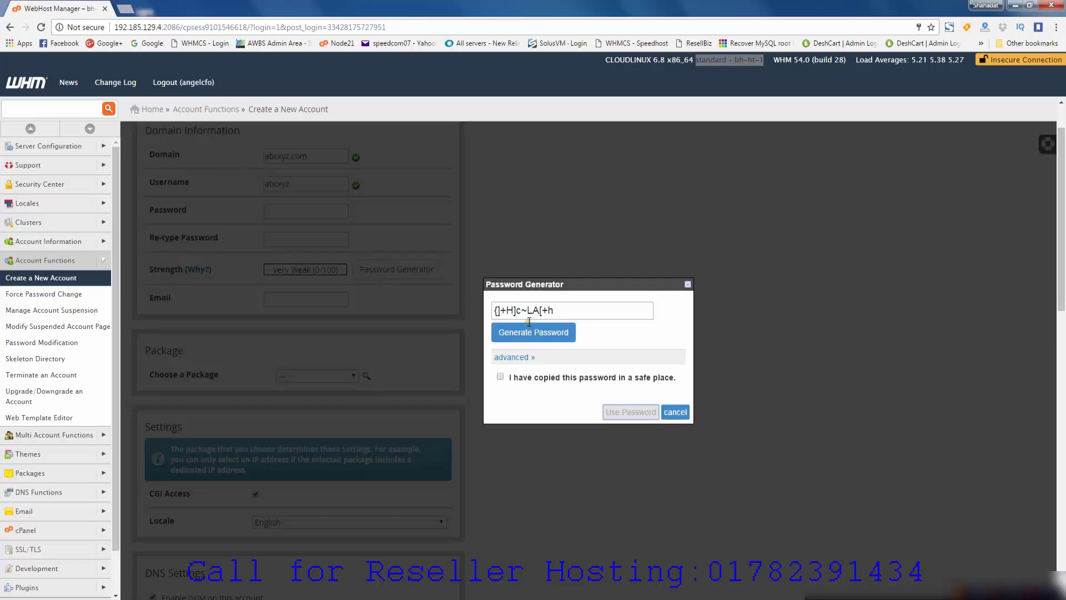
left_click(528, 312)
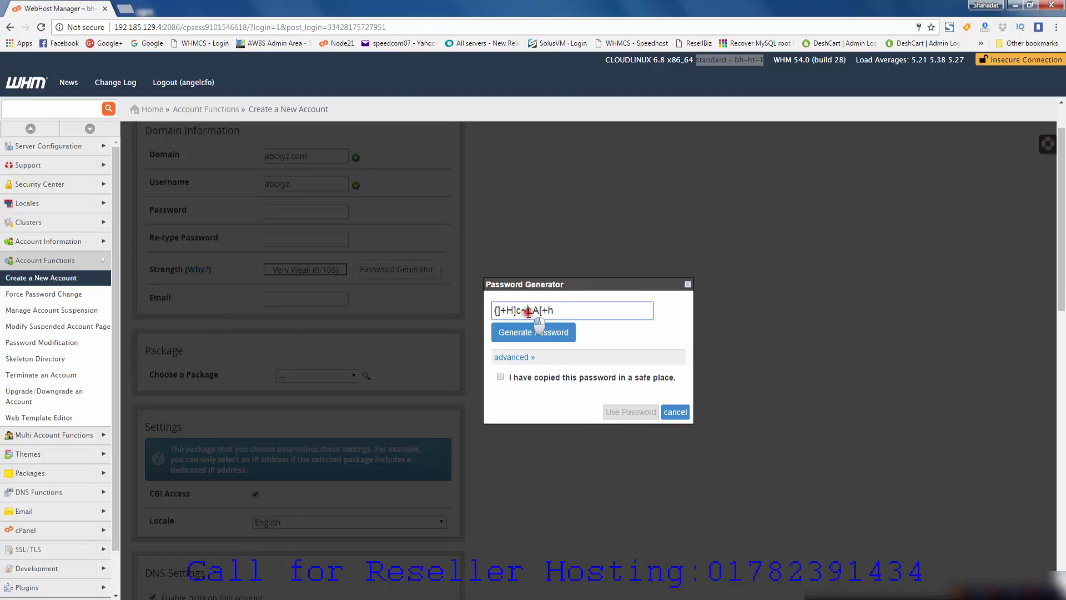
left_click(529, 377)
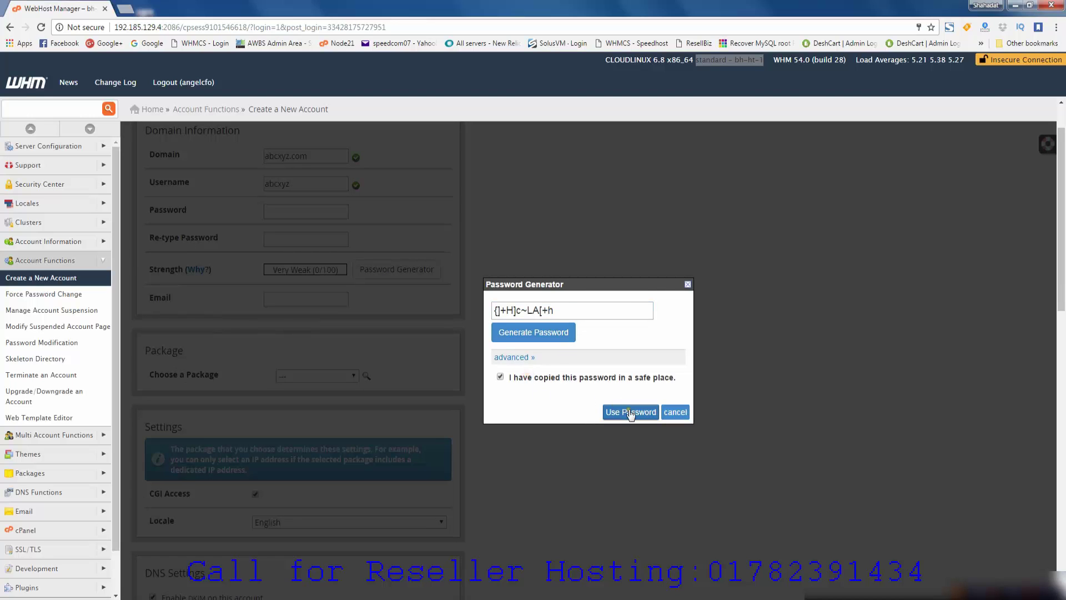
left_click(630, 412)
scroll(502, 327, "down", 4)
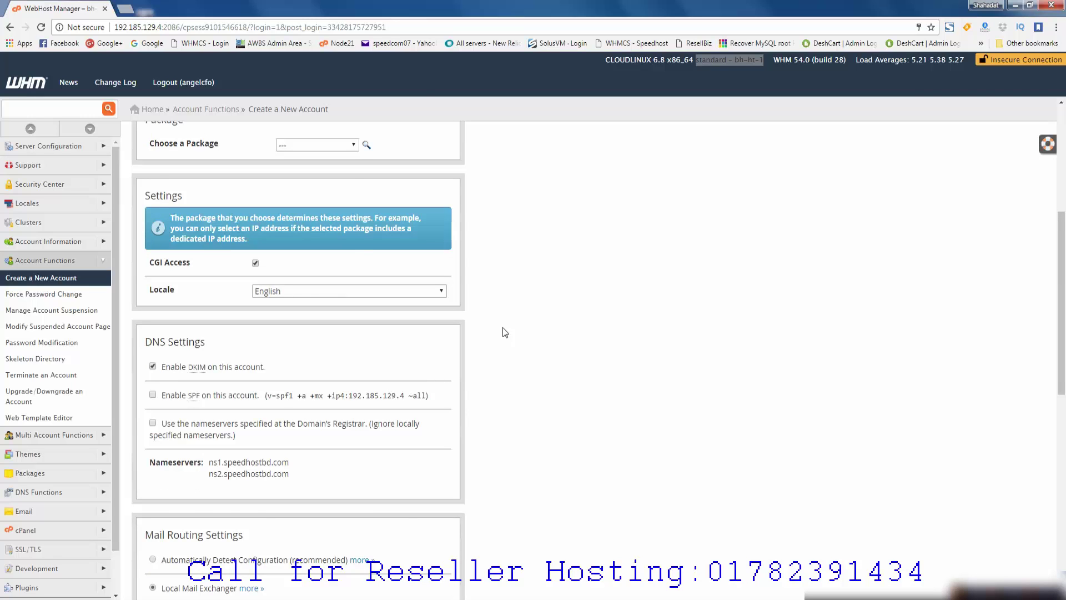
scroll(505, 332, "up", 5)
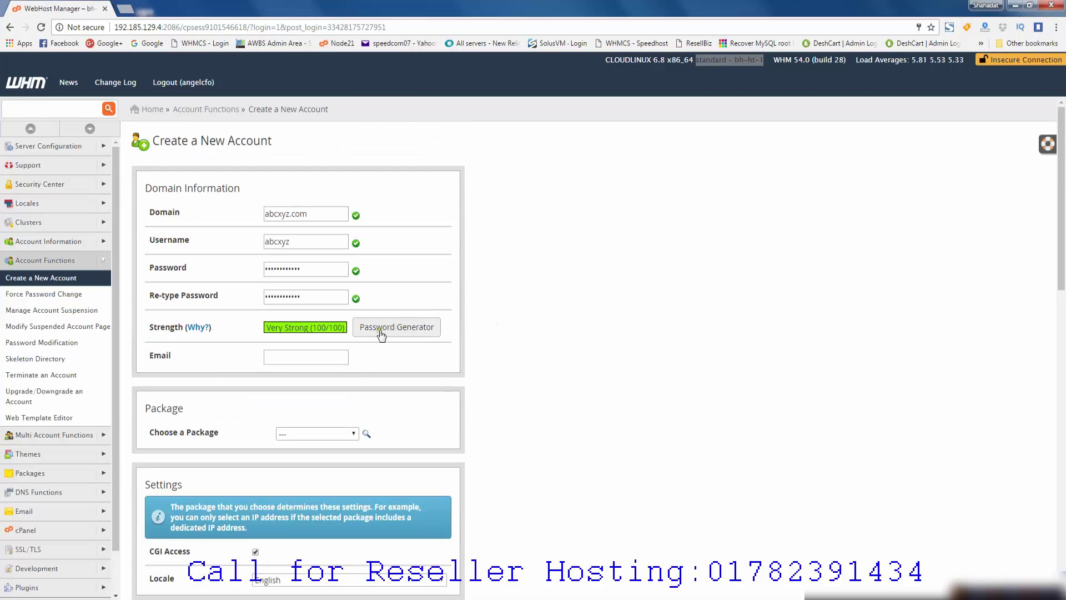
Step: Leave the contact email blank and choose the angelcfo_500_MB package for the new account
left_click(315, 356)
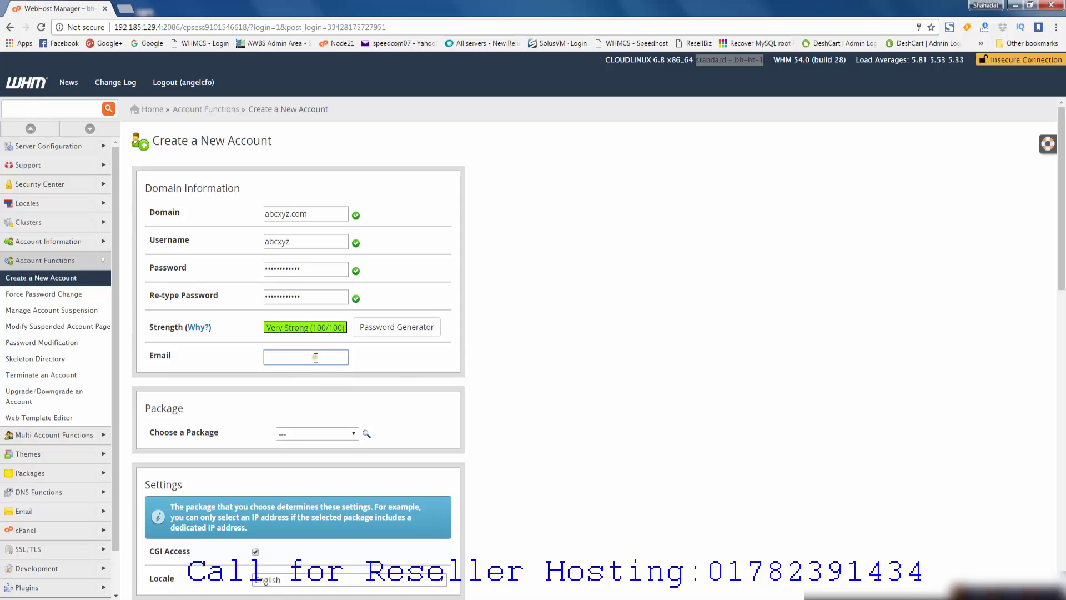
scroll(310, 383, "down", 2)
left_click(310, 320)
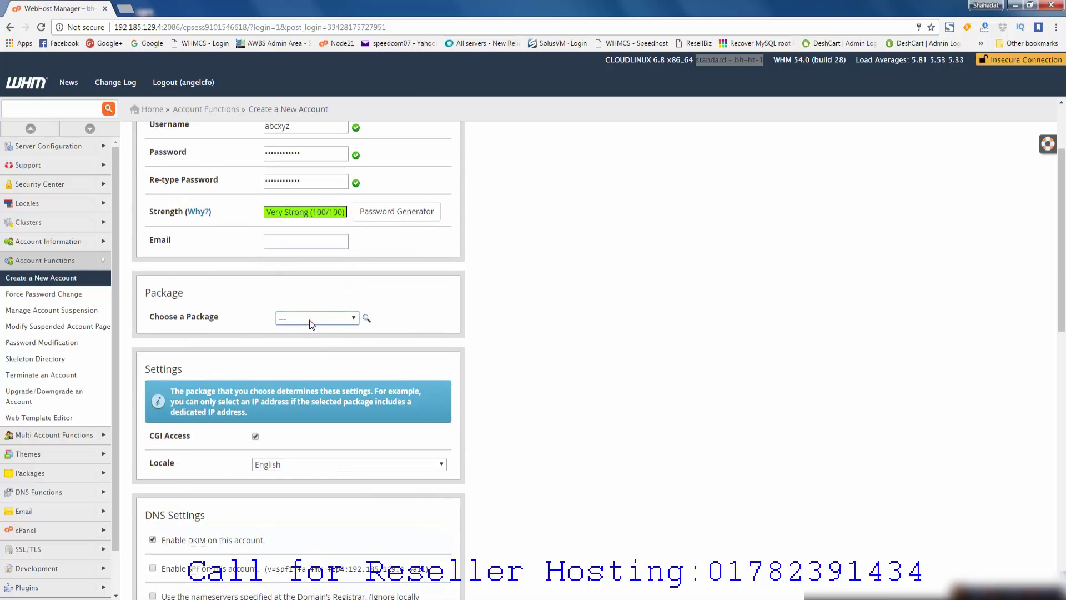
left_click(311, 321)
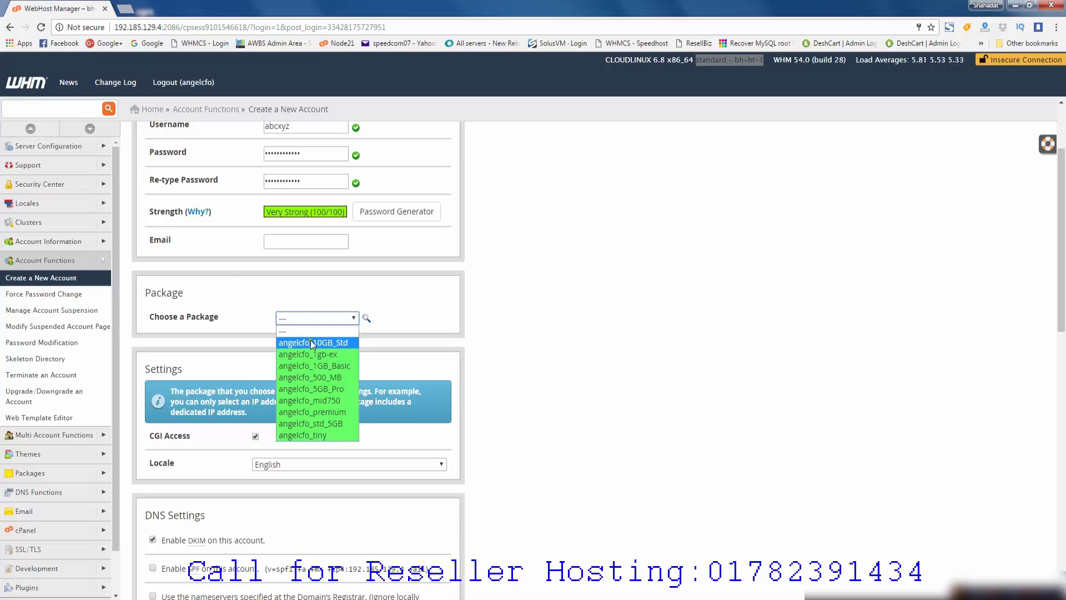
left_click(314, 379)
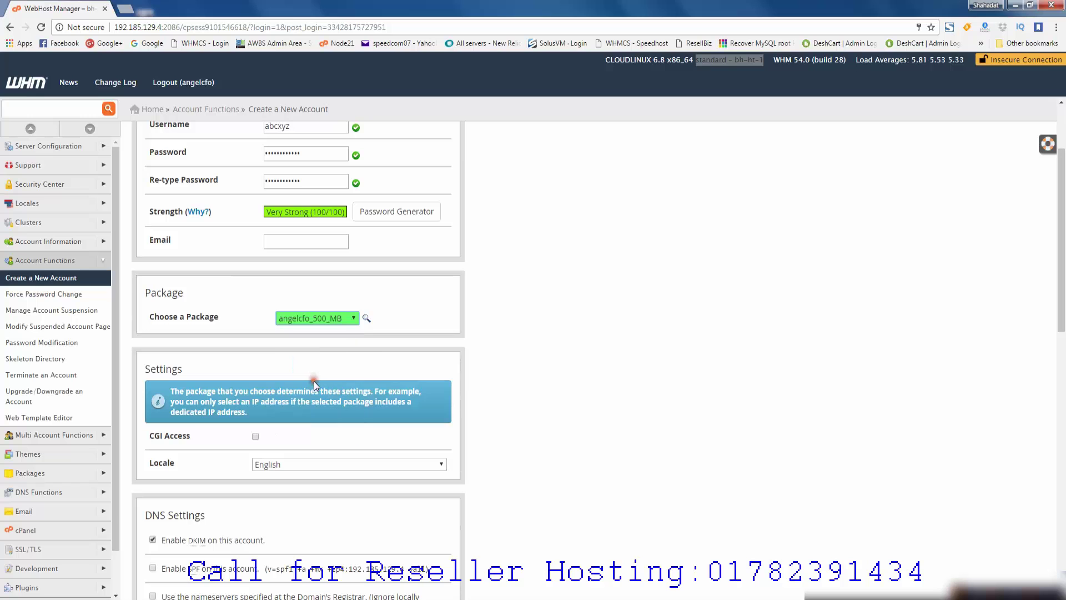
Step: Review the account's DNS and mail routing settings, keep them as they are, and create the account
scroll(555, 398, "down", 2)
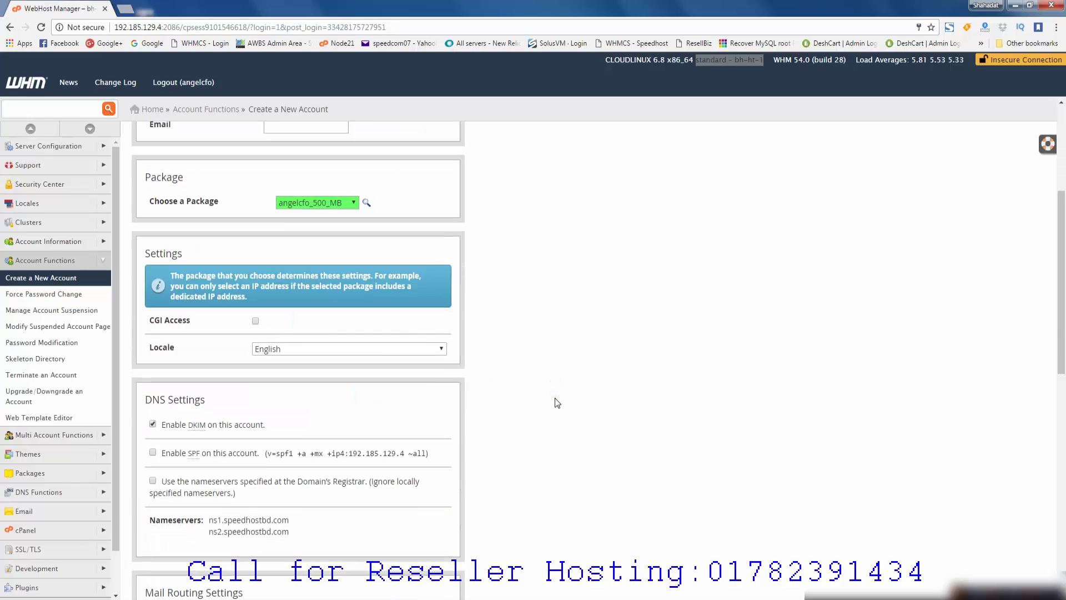
scroll(554, 398, "down", 3)
scroll(555, 398, "down", 1)
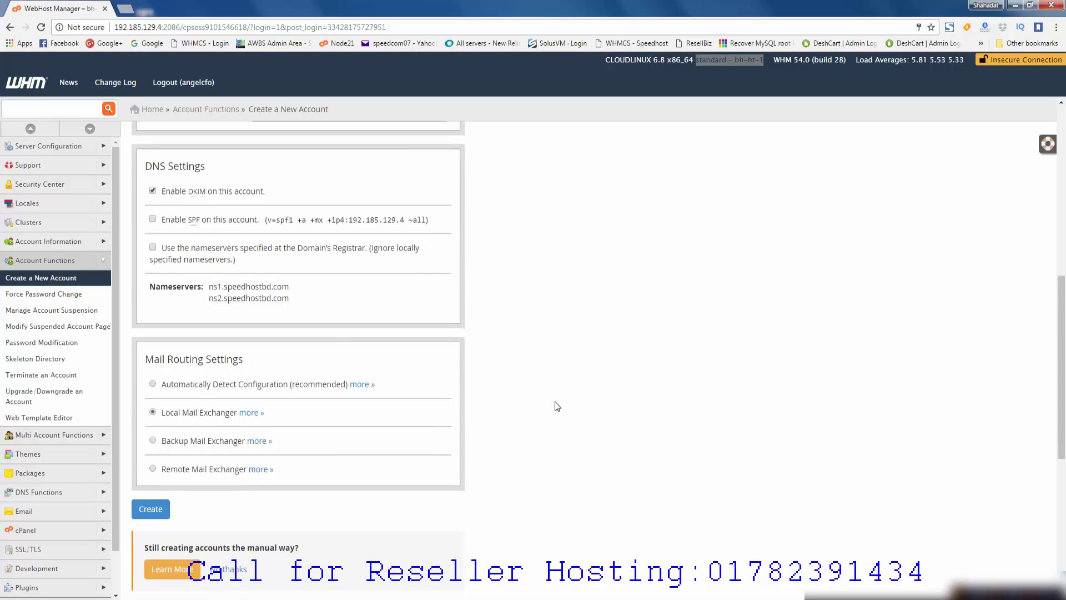
scroll(496, 424, "down", 1)
scroll(497, 426, "up", 6)
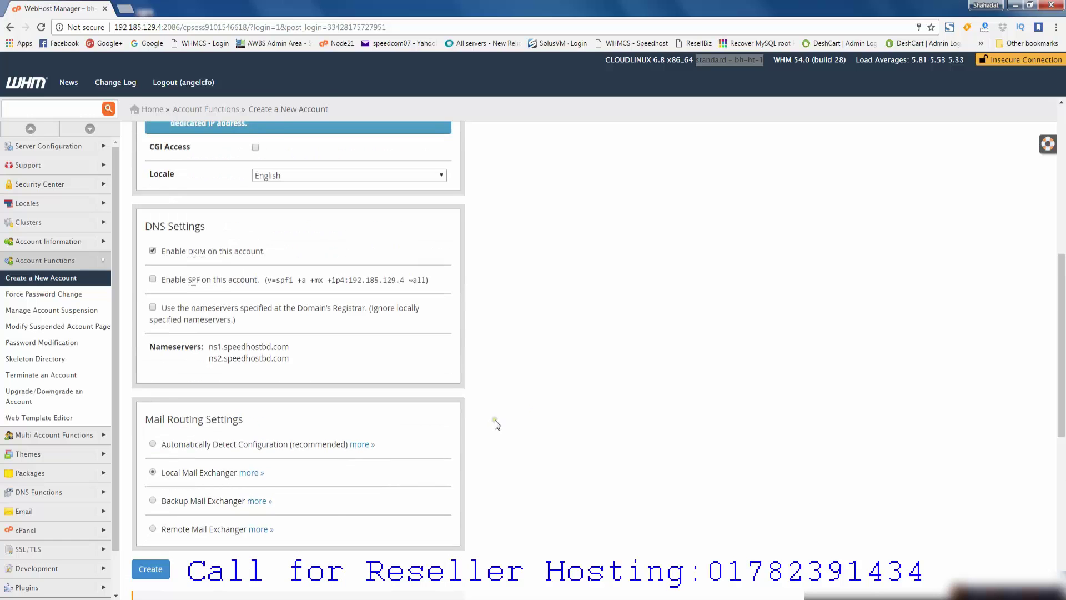
scroll(497, 423, "down", 8)
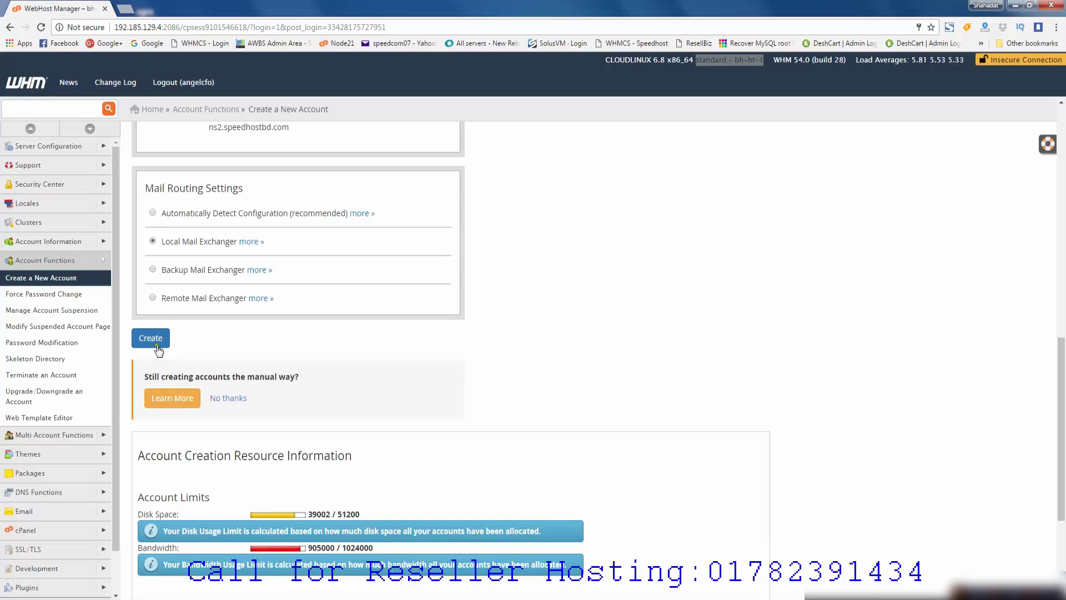
left_click(158, 349)
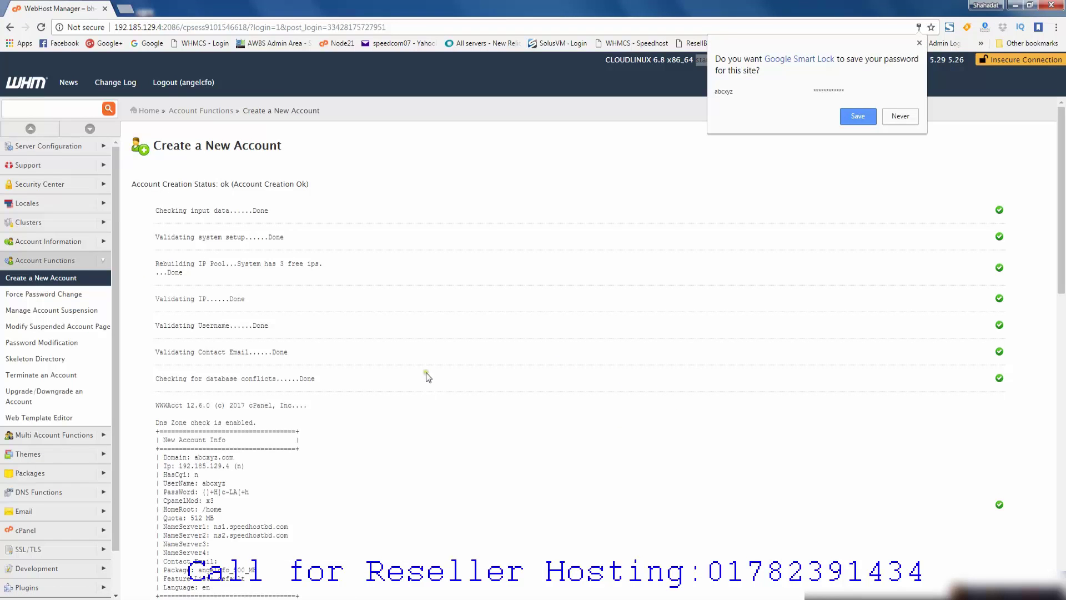
Step: Dismiss the offer to save the password and examine the New Account Info block, including its two nameserver entries
left_click(438, 400)
scroll(468, 410, "down", 3)
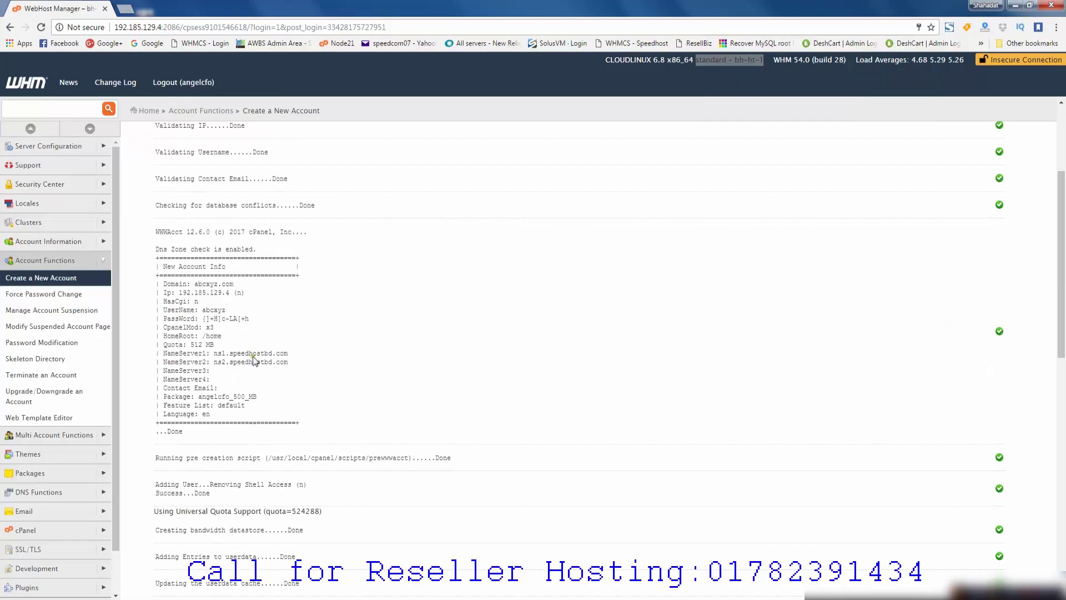
left_click_drag(156, 231, 317, 427)
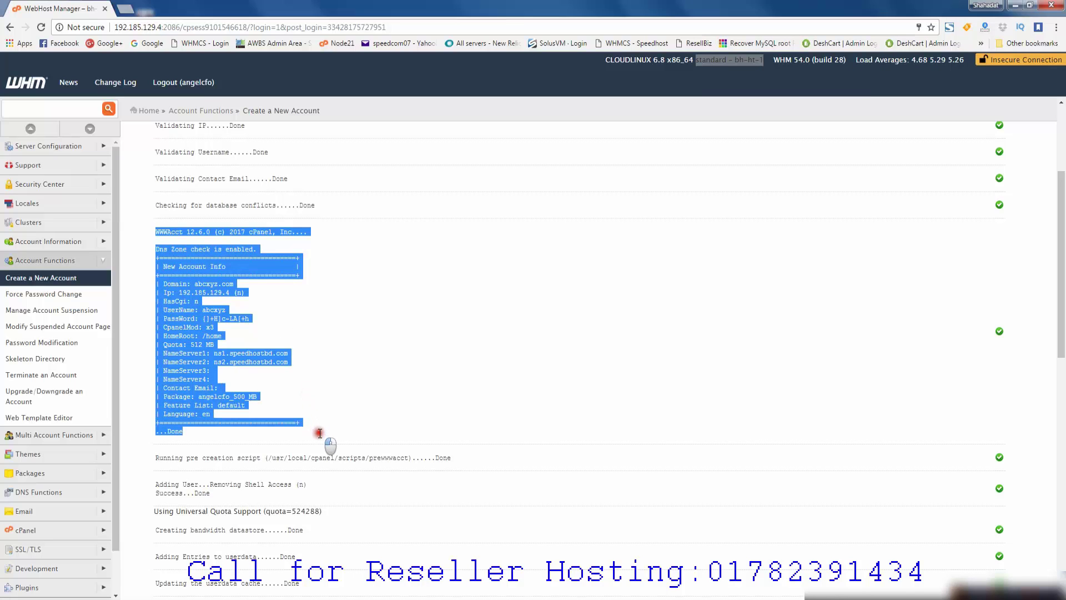
left_click(374, 400)
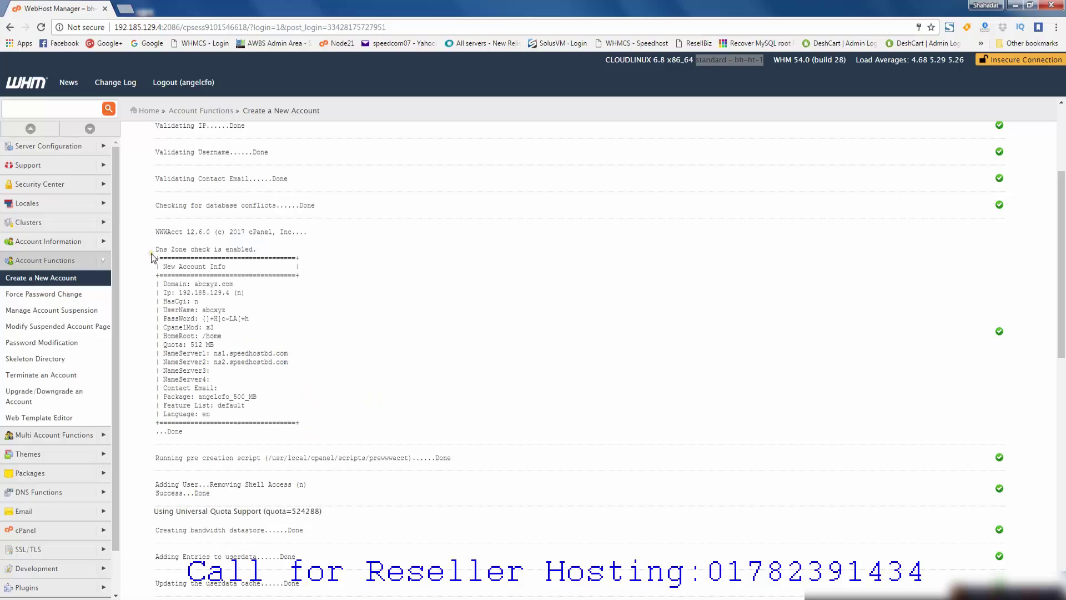
left_click_drag(156, 230, 202, 289)
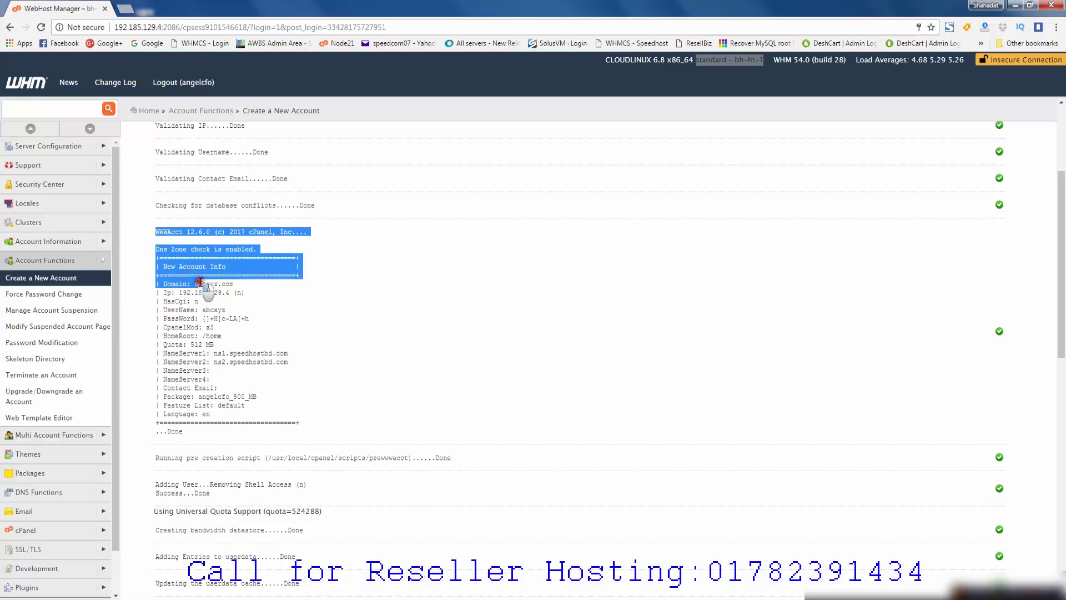
left_click(158, 269)
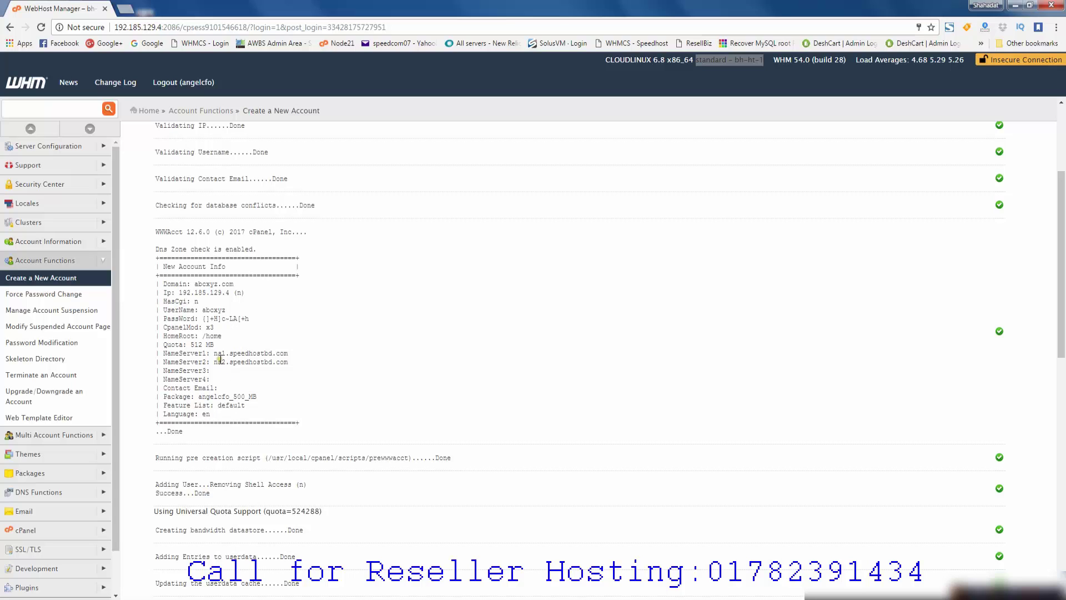
left_click_drag(213, 353, 290, 351)
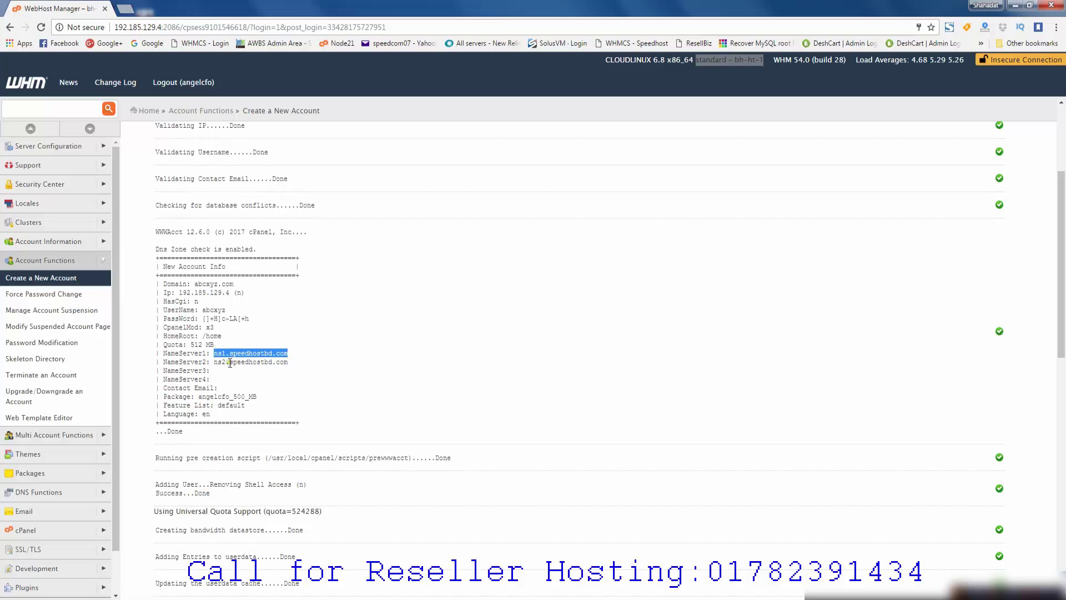
left_click_drag(215, 364, 287, 362)
left_click(287, 360)
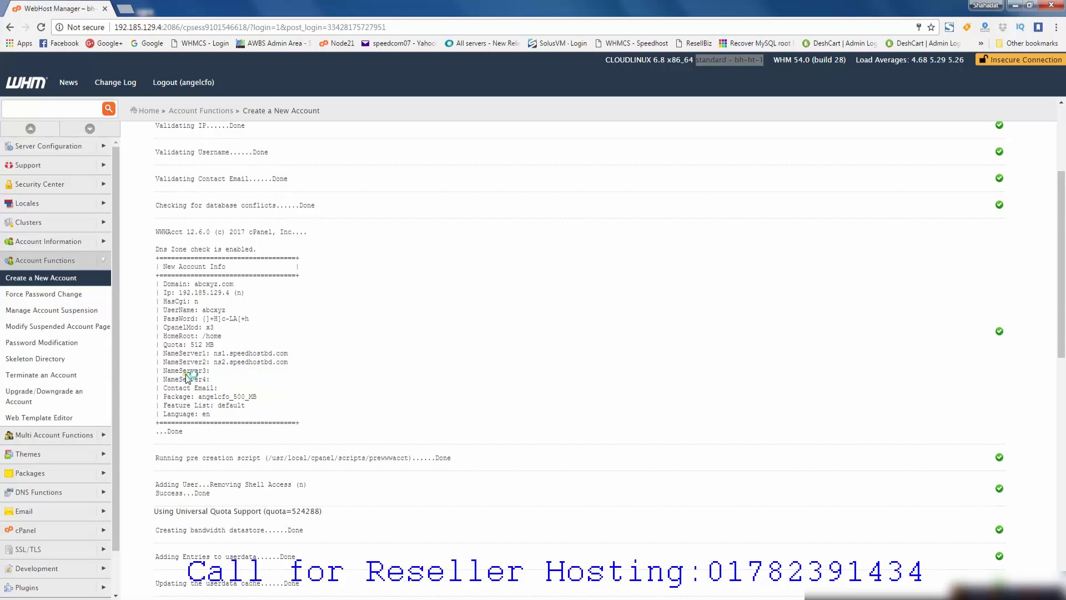
scroll(192, 358, "up", 2)
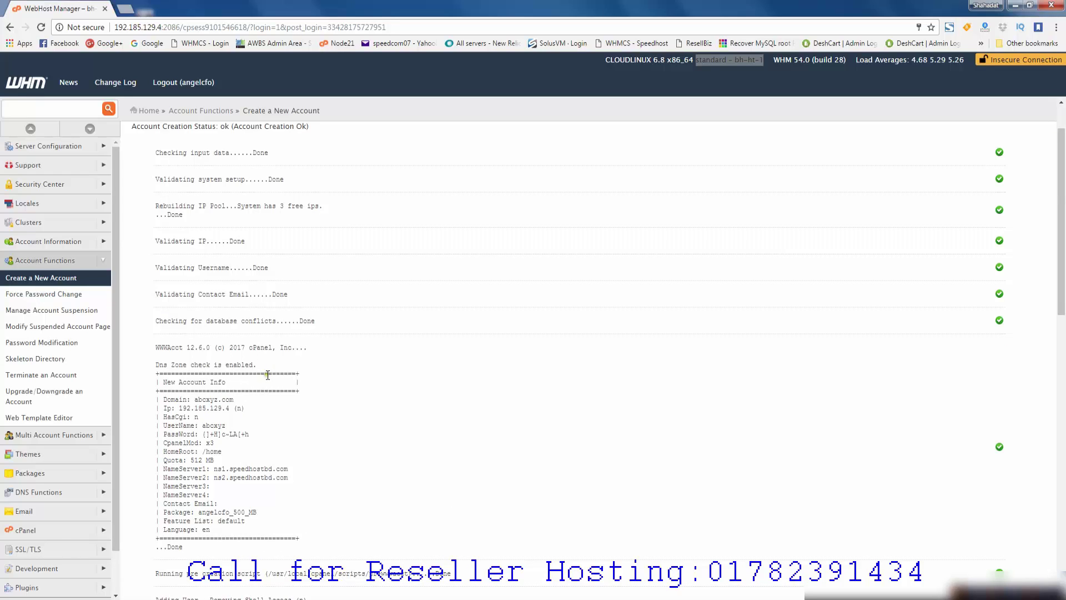
Step: Open List Accounts under Account Information and look through the hosted domains, including the new abcxyz.com account
left_click(104, 242)
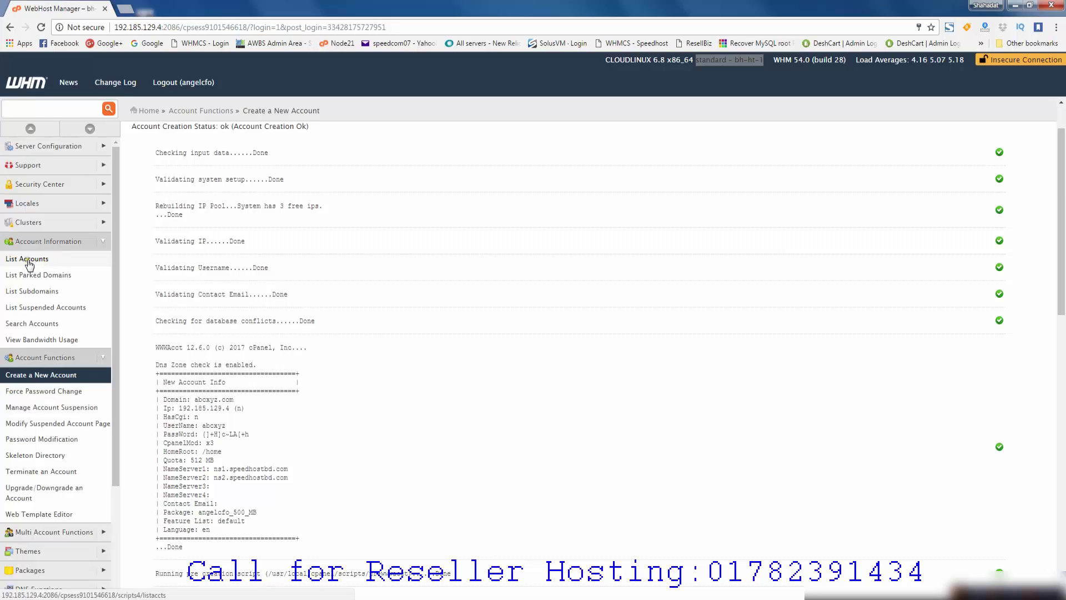
left_click(29, 262)
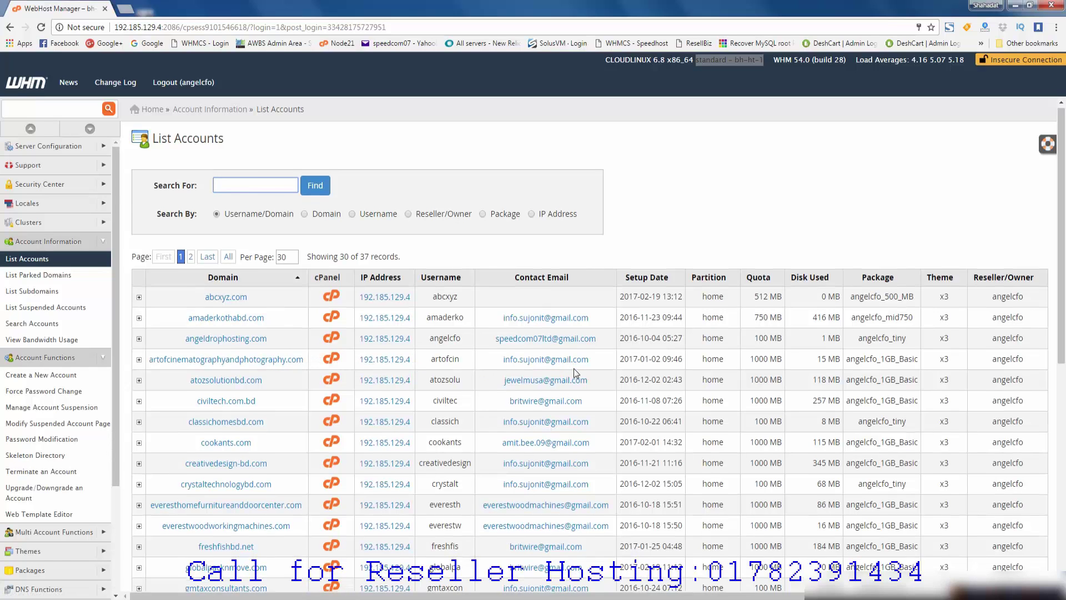
scroll(574, 368, "down", 1)
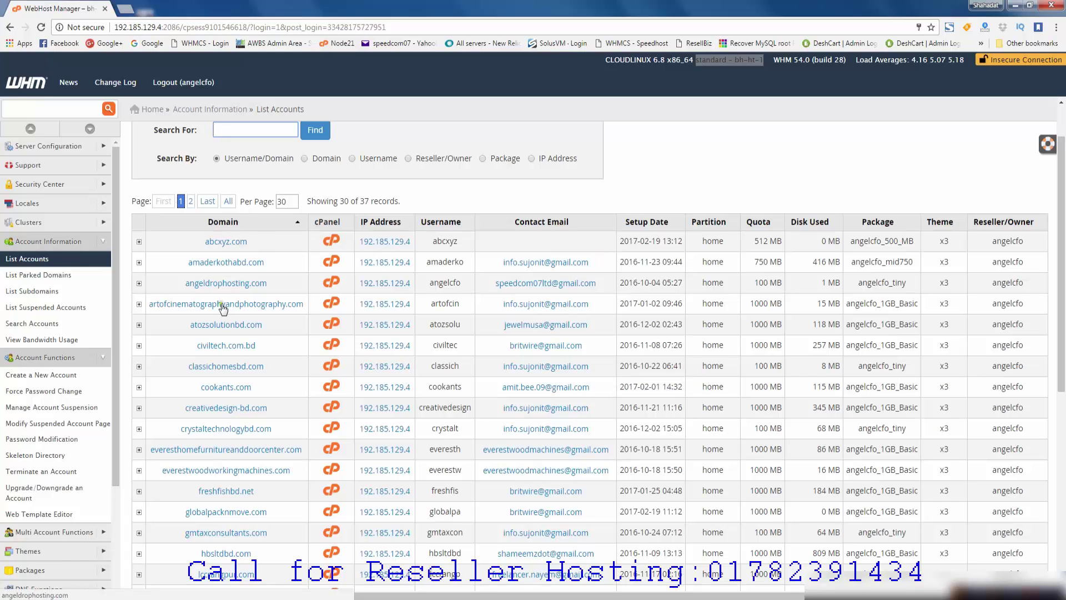
scroll(280, 438, "down", 6)
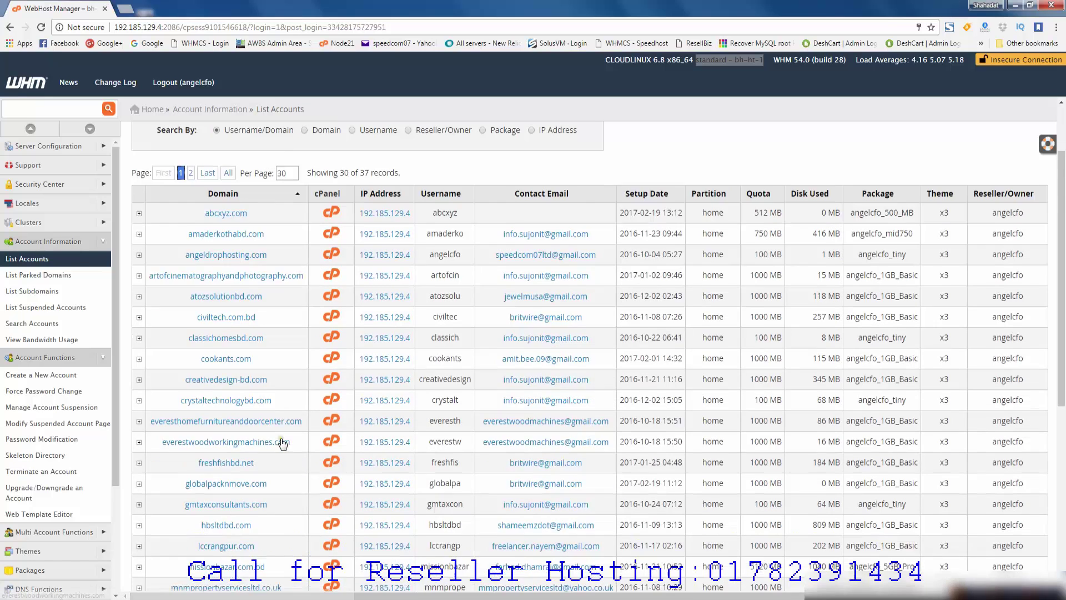
scroll(280, 438, "up", 6)
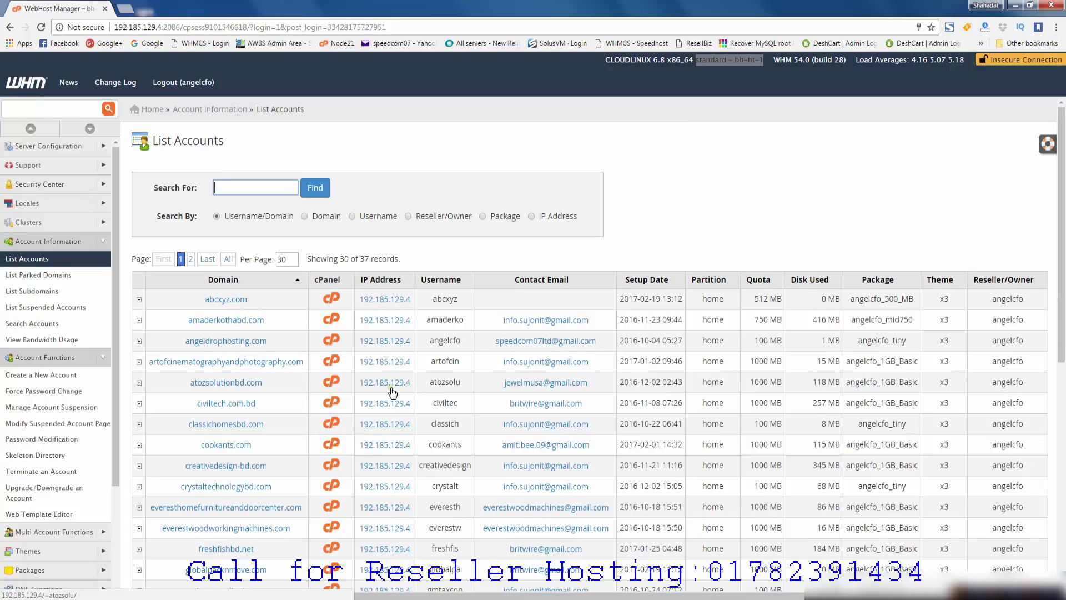
Step: Open the cPanel of the abcxyz.com account from the account list and close the welcome message
left_click(332, 300)
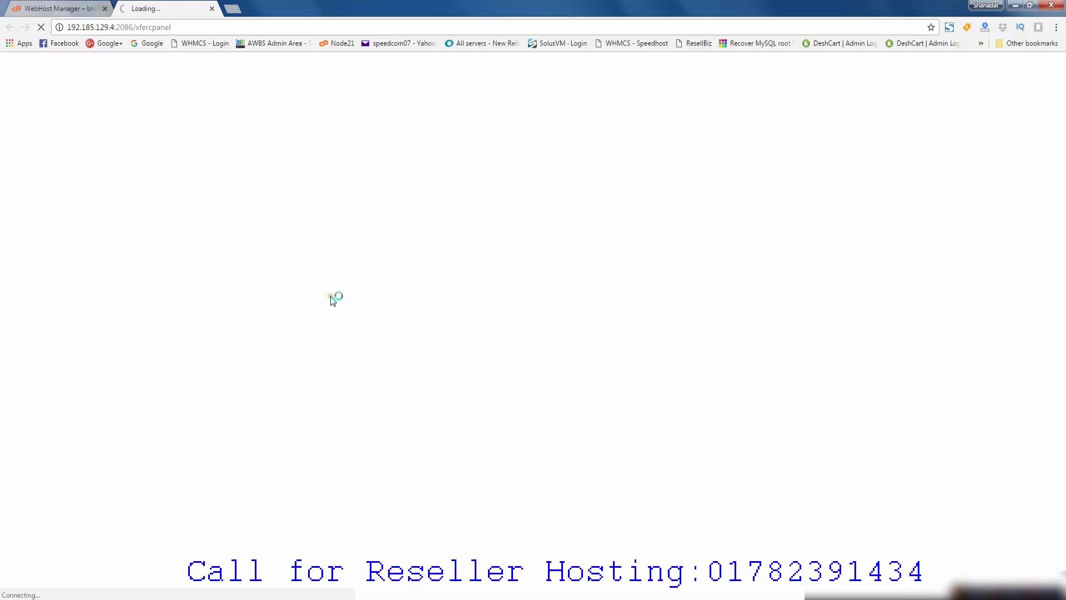
left_click(57, 10)
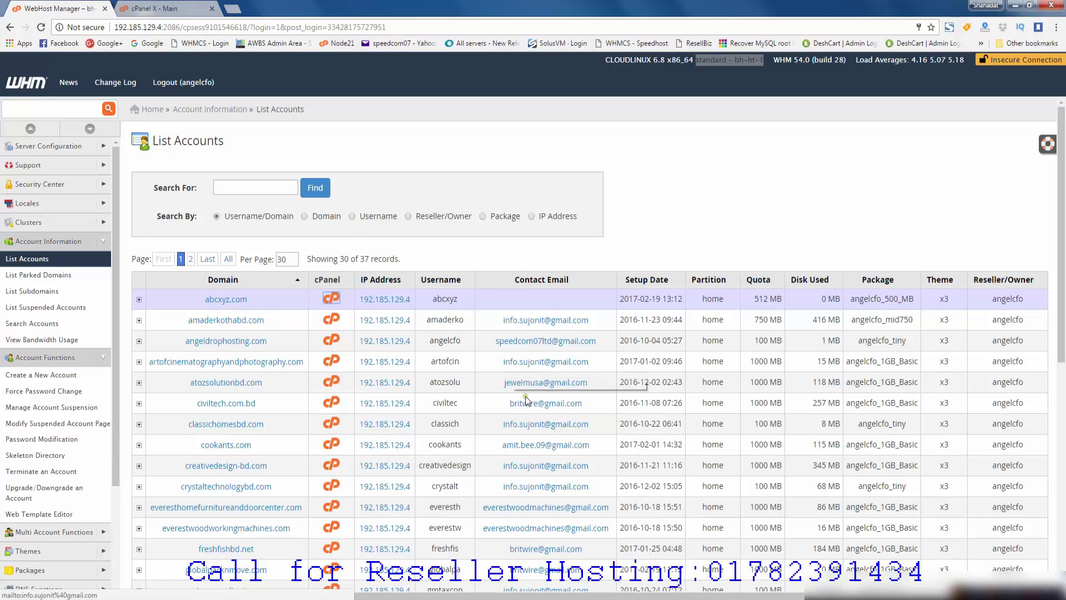
left_click(157, 5)
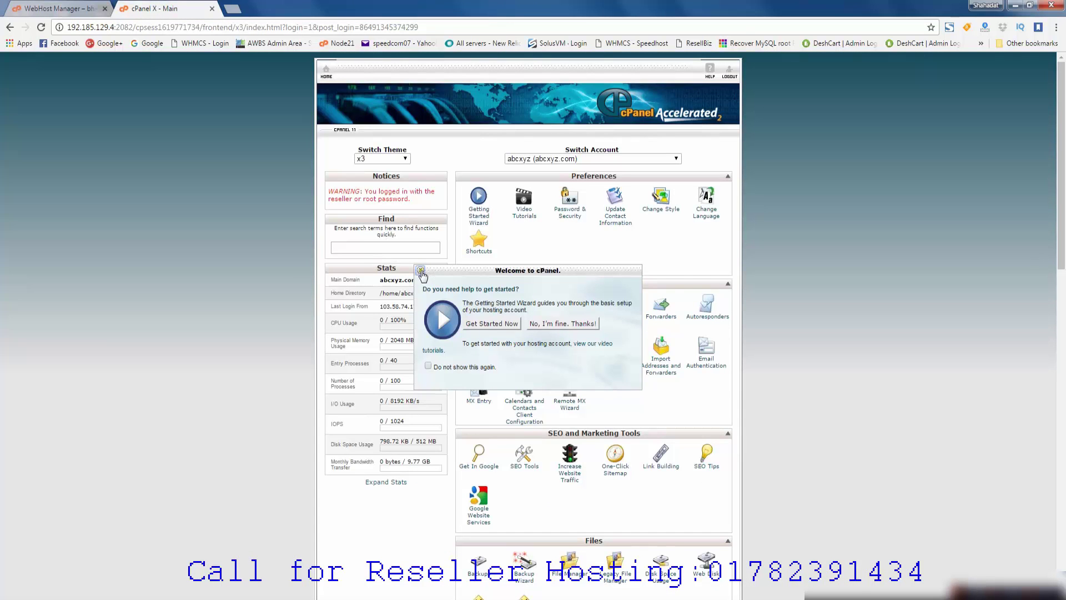
left_click(421, 271)
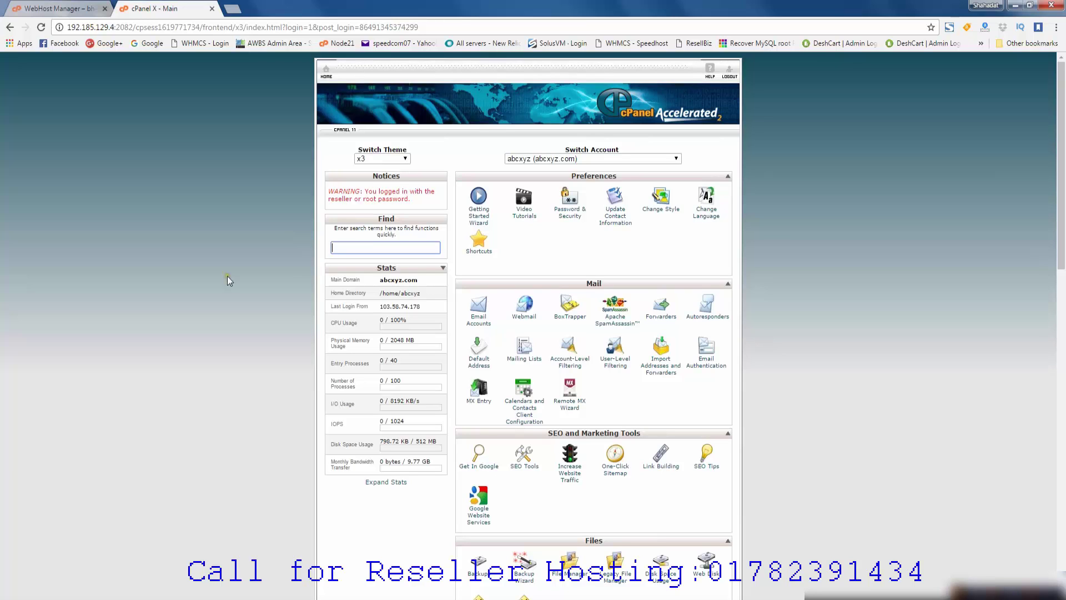
Step: Look over abcxyz.com's cPanel address and feature sections, then look through the list of hosted accounts in WHM again
left_click_drag(133, 27, 66, 28)
left_click(593, 260)
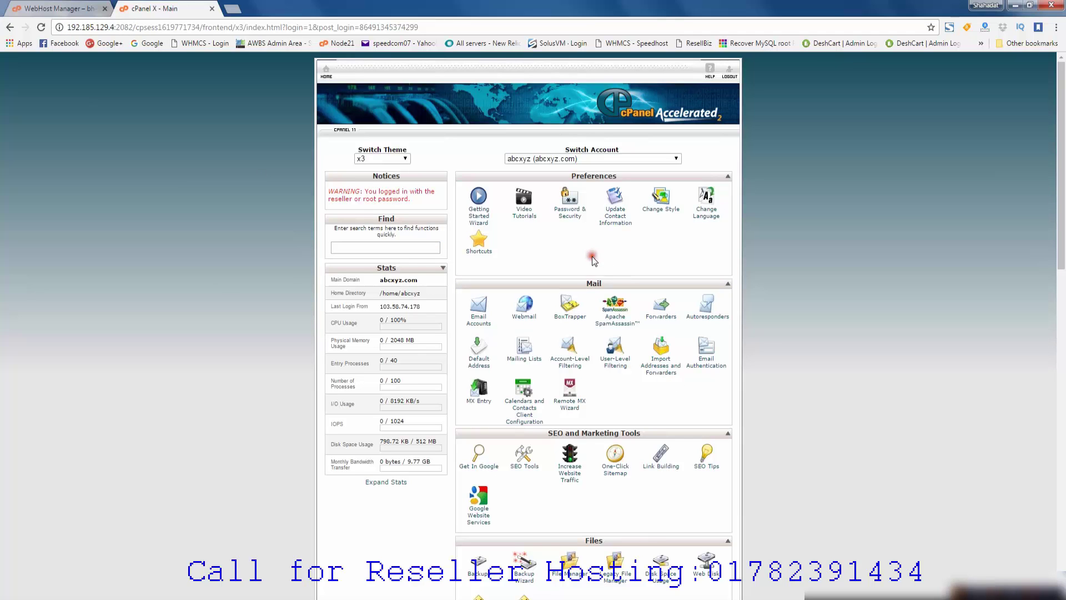
scroll(617, 311, "down", 3)
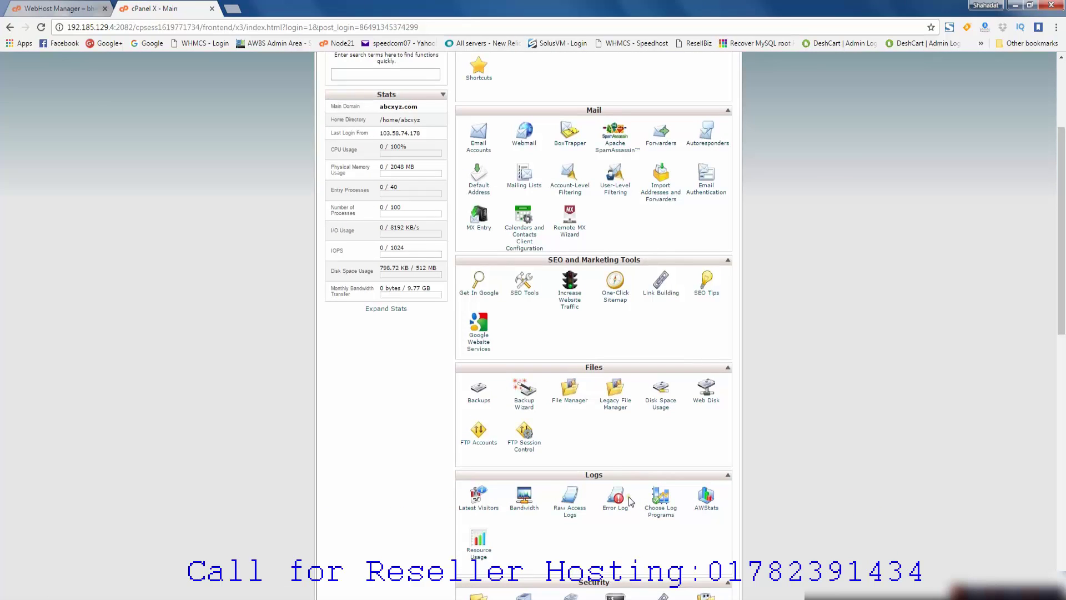
scroll(609, 438, "up", 3)
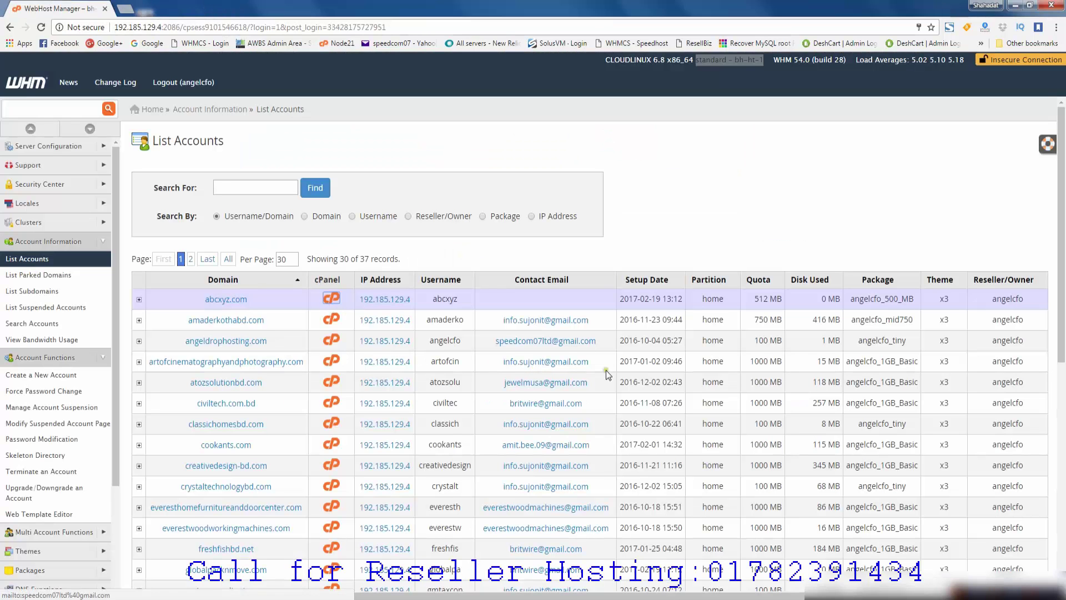
scroll(605, 380, "down", 1)
scroll(605, 379, "down", 1)
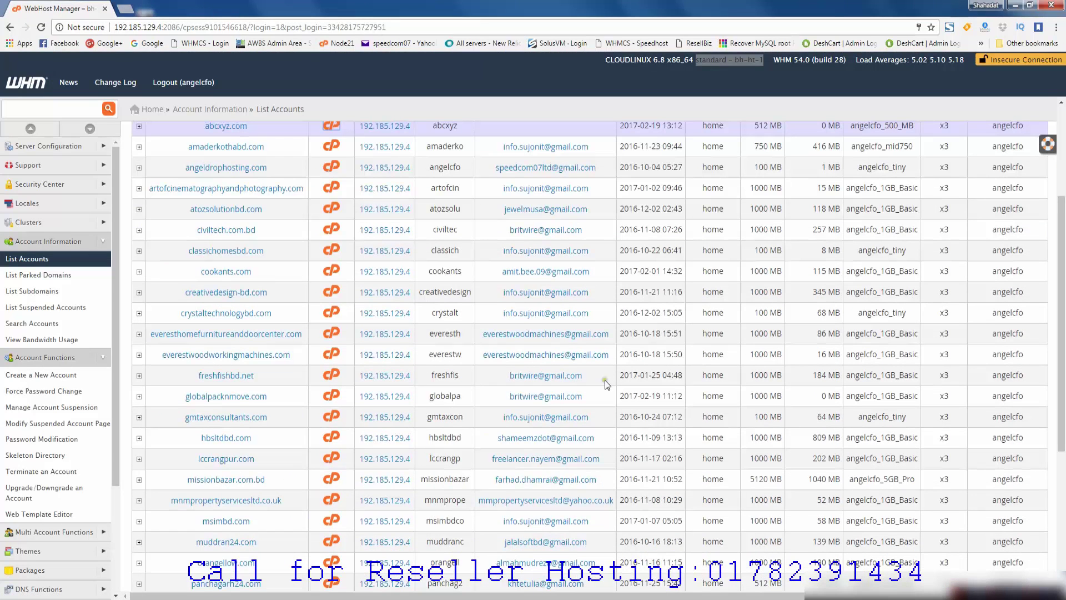
Step: Open the DNS zone of abcxyz.com for editing under DNS Functions
left_click(29, 132)
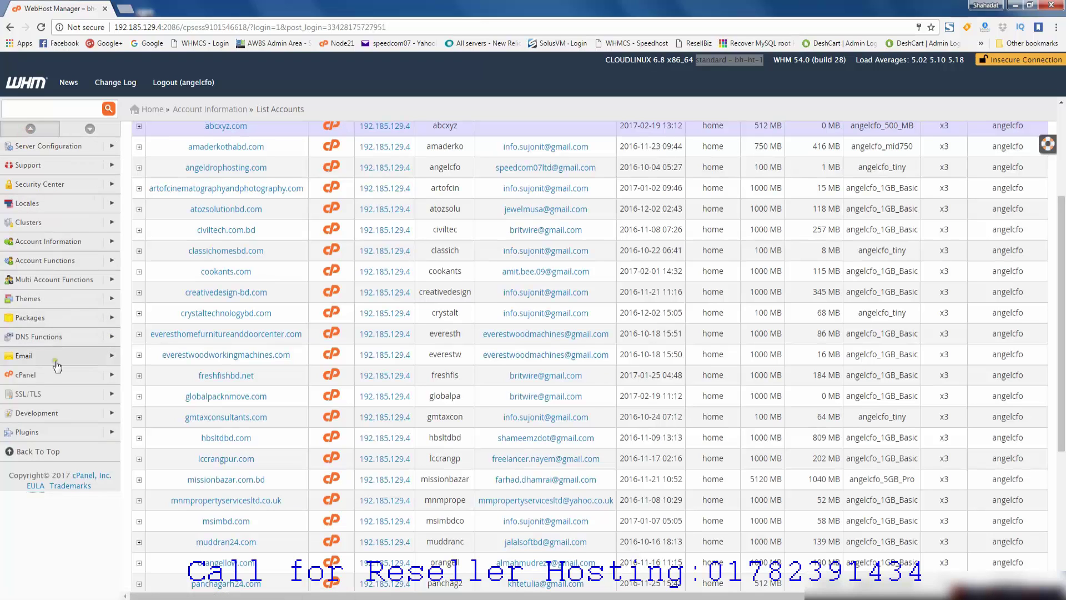
left_click(111, 343)
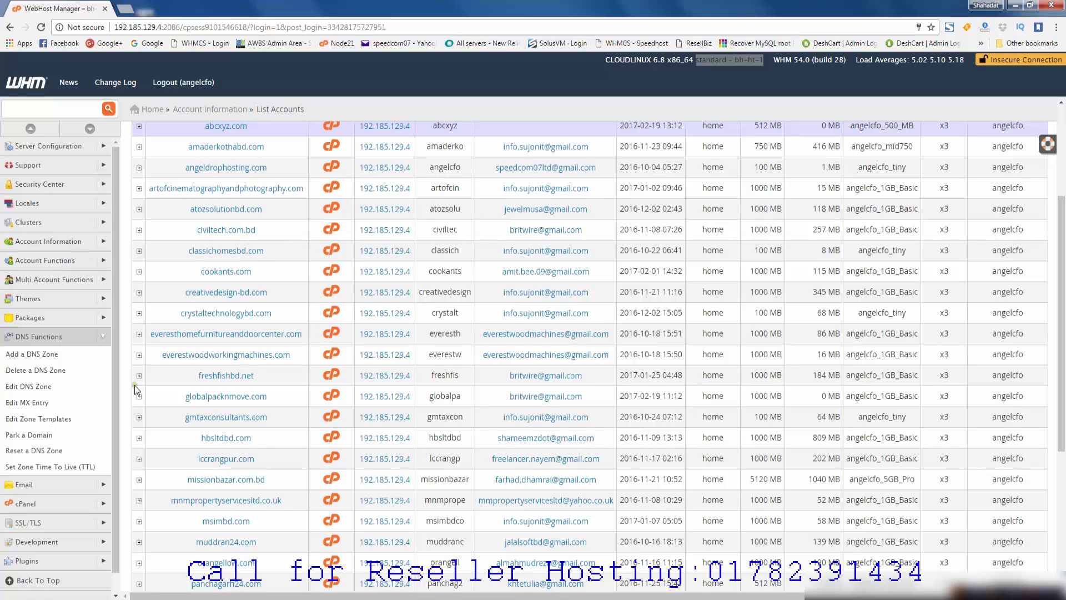
left_click(37, 390)
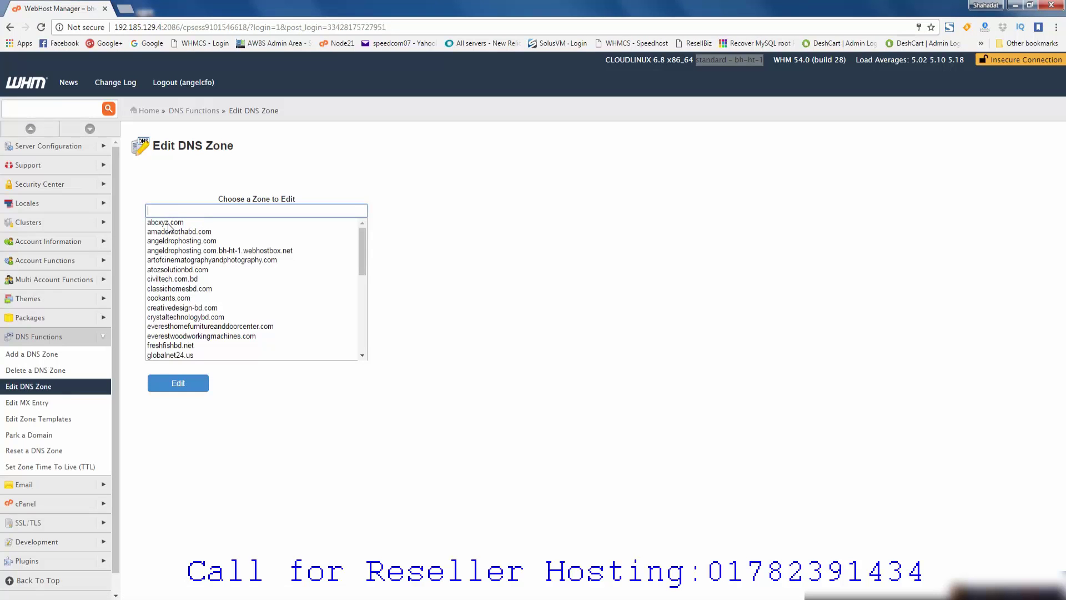
left_click(168, 223)
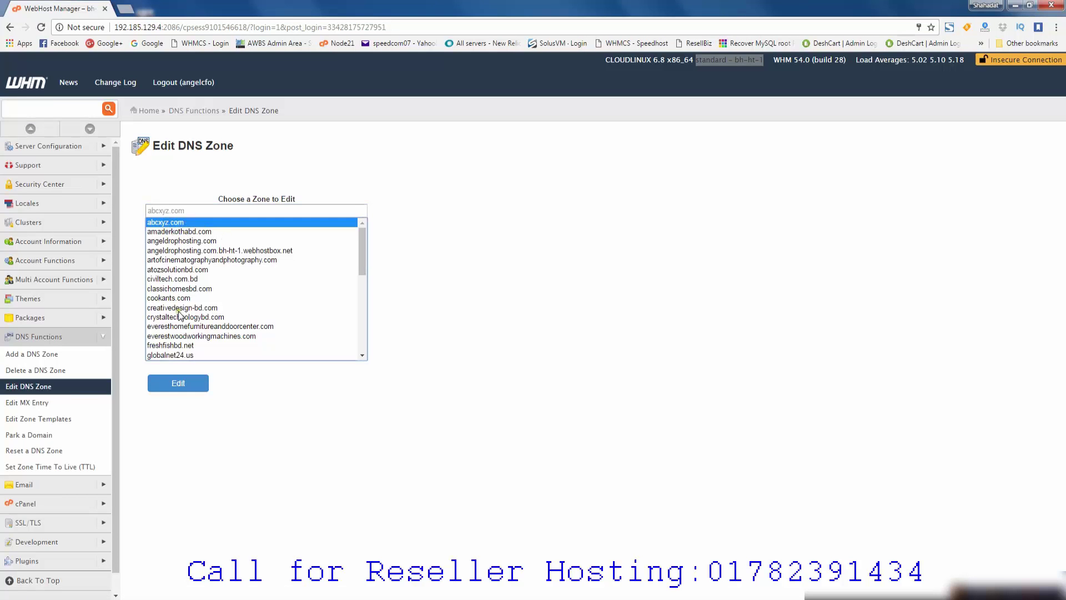
left_click(176, 388)
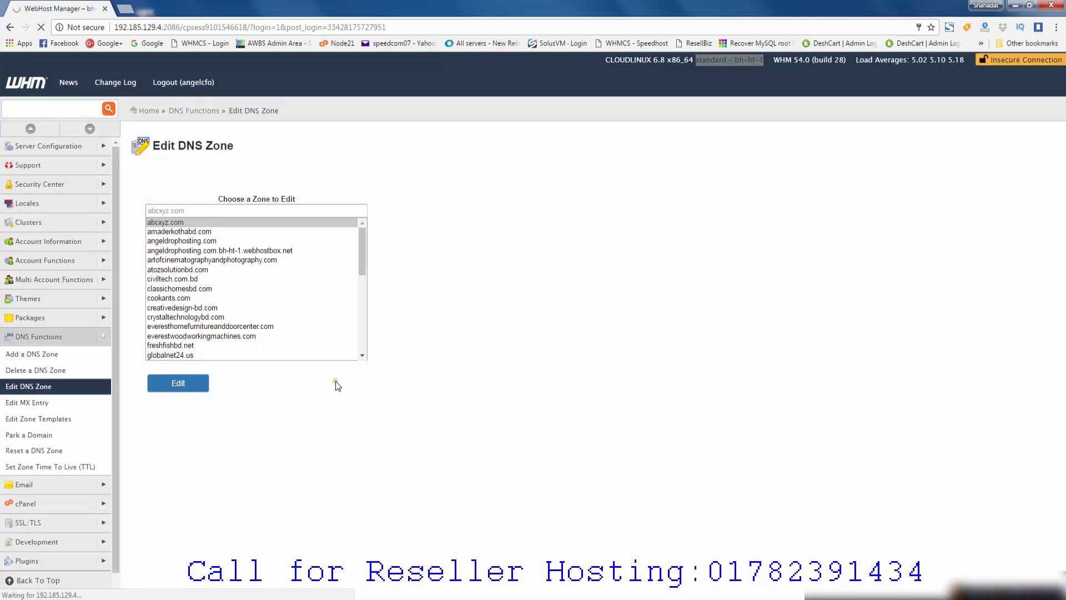
Step: Review the abcxyz.com zone's SOA, NS, A, MX, CNAME and TXT records and the blank rows for new entries
scroll(597, 300, "down", 5)
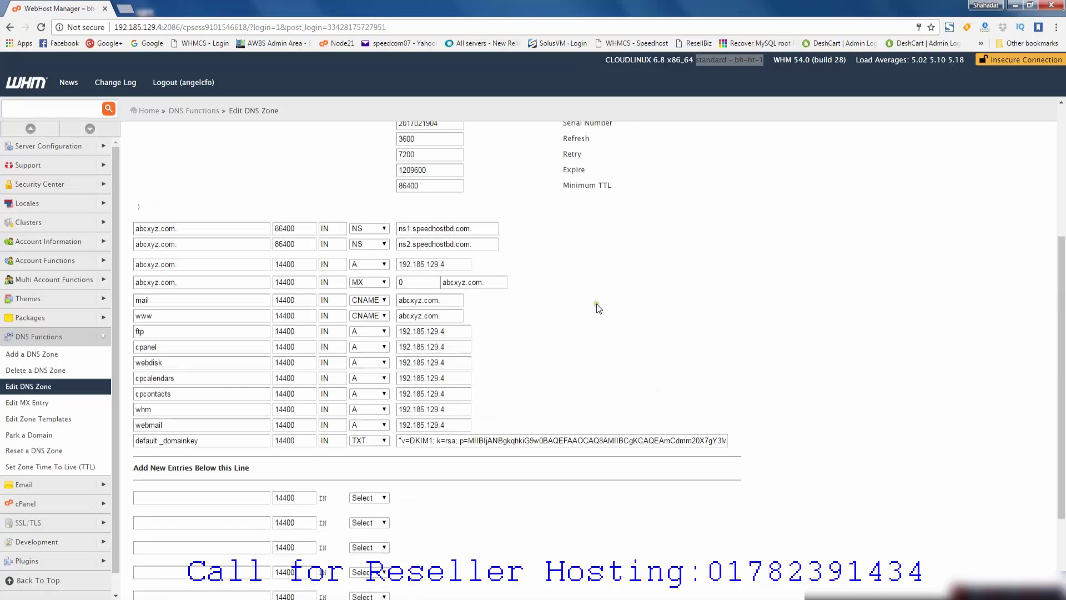
scroll(598, 308, "down", 1)
left_click(182, 440)
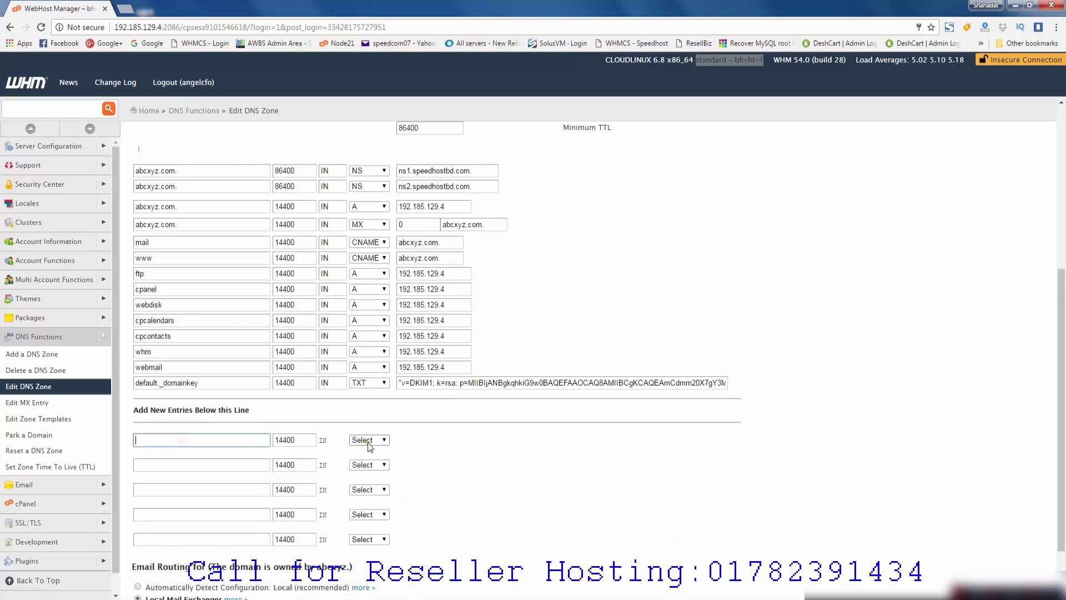
scroll(434, 436, "up", 3)
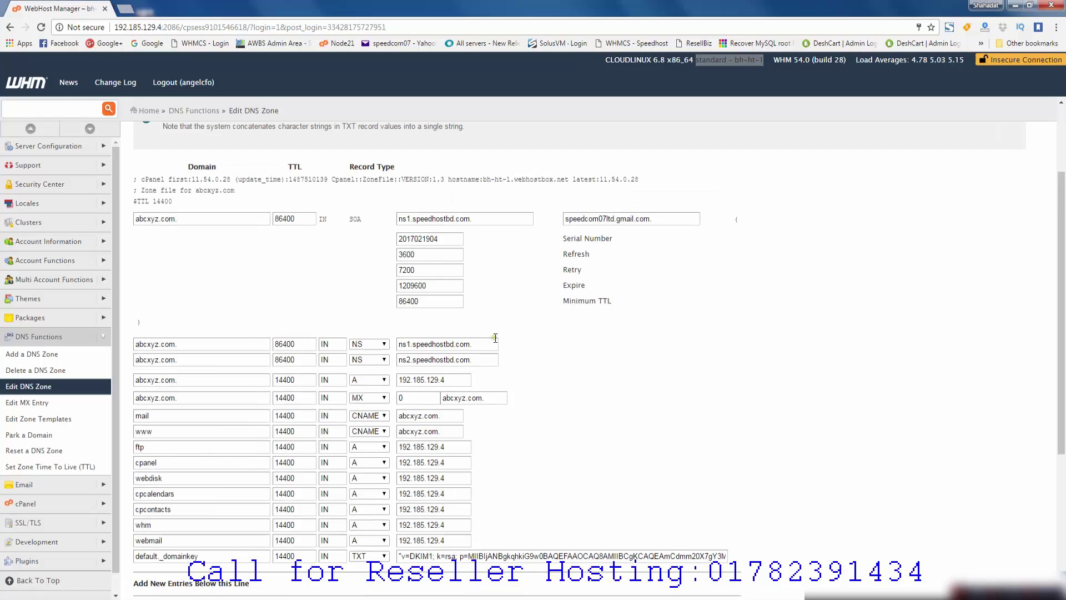
left_click(750, 264)
Step: Open Mail Delivery Reports under Email, run the report with the default criteria and examine its results area
scroll(56, 400, "down", 1)
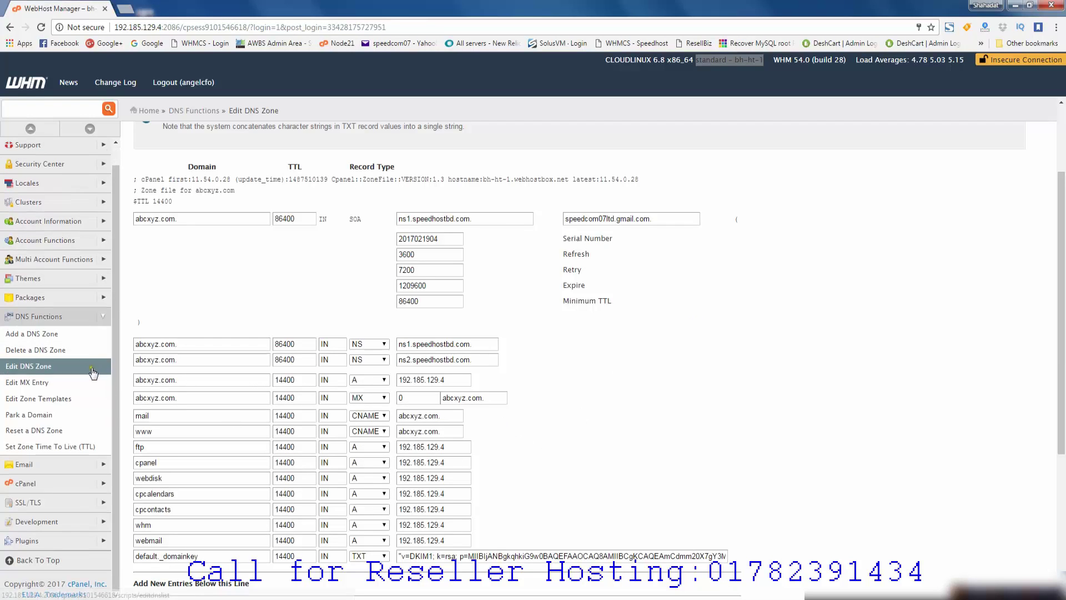
left_click(106, 465)
scroll(83, 464, "down", 3)
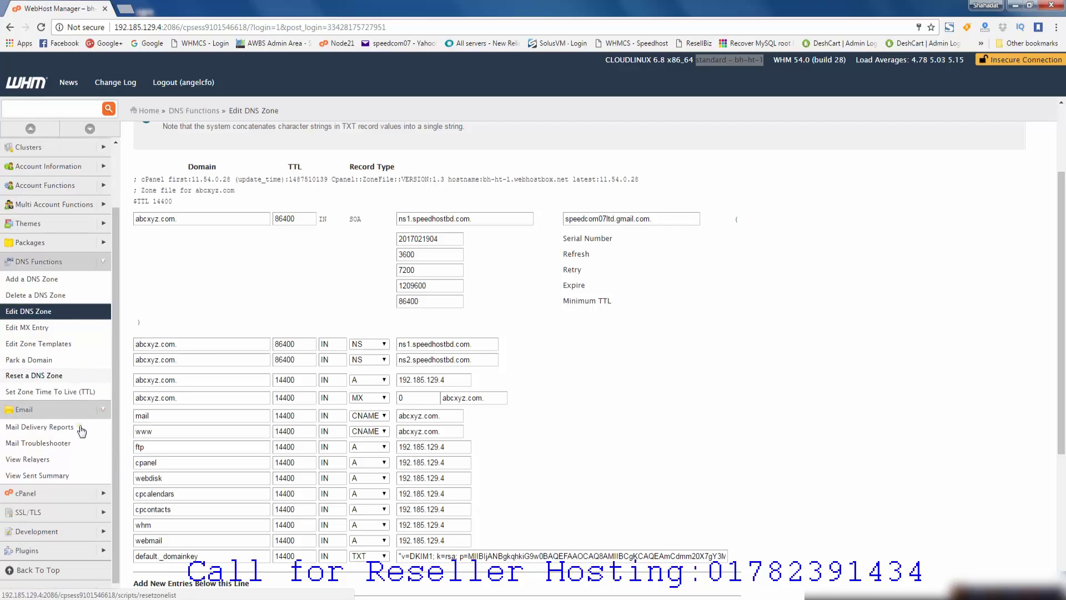
left_click(48, 426)
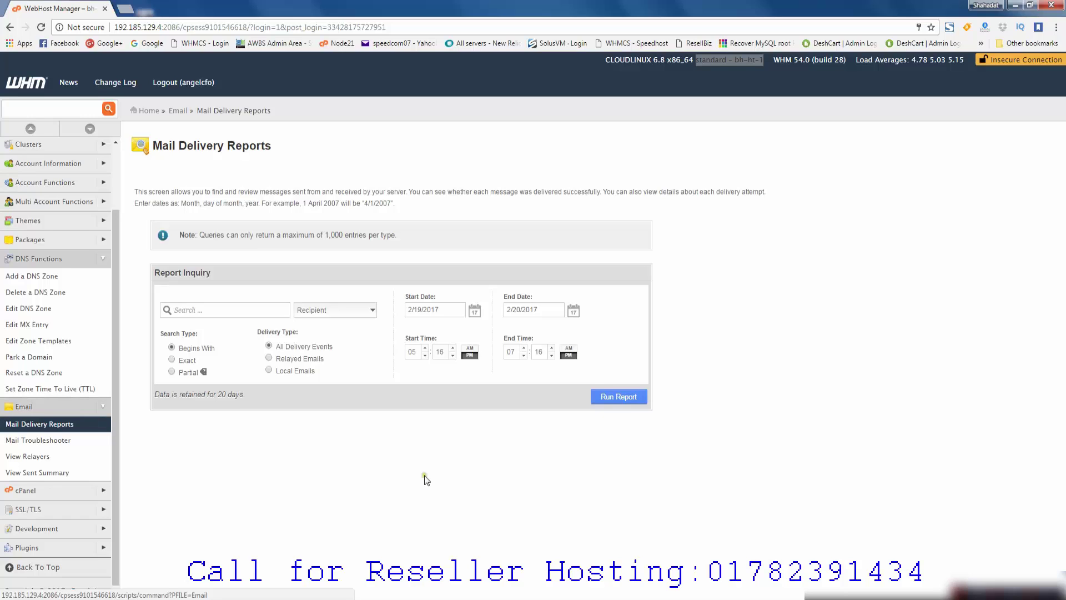
left_click(615, 395)
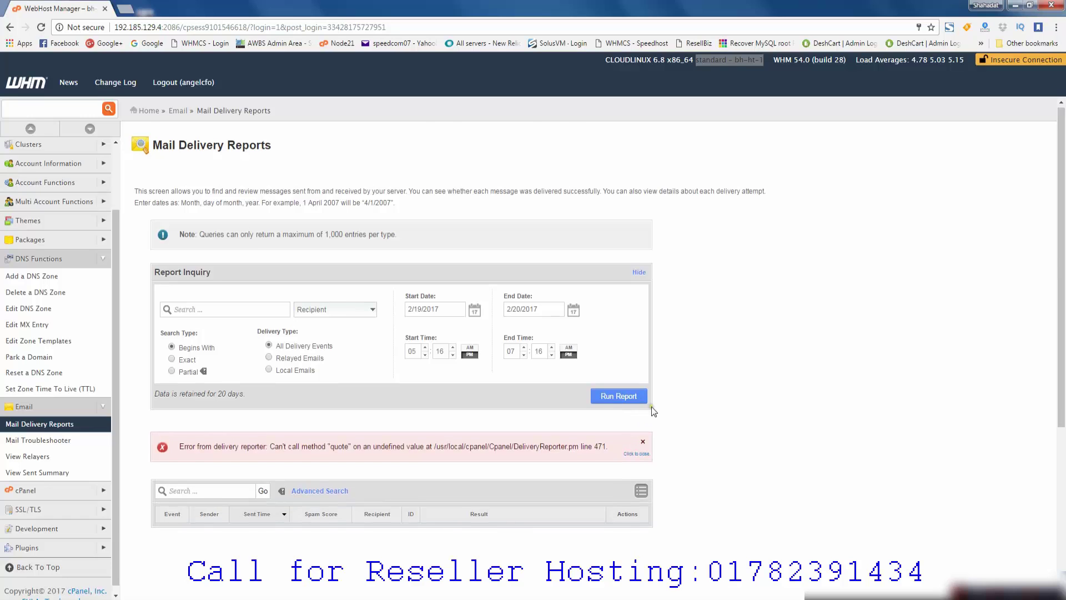
scroll(651, 451, "down", 4)
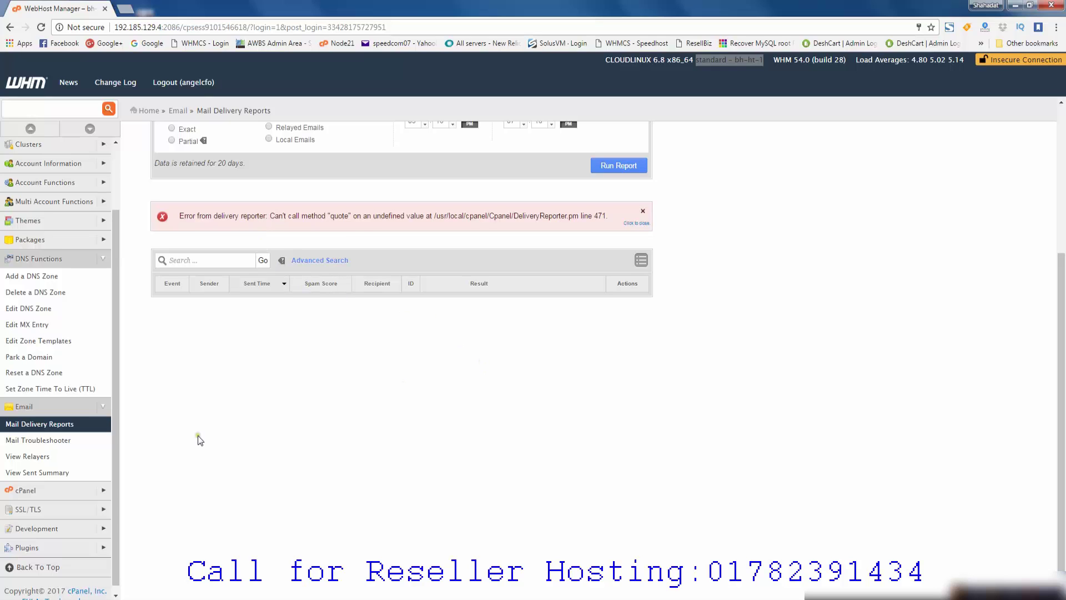
Step: Look through the cPanel Branding form's company name, link, logo and favicon fields, then view the x3 Branding page
left_click(104, 491)
scroll(83, 439, "down", 1)
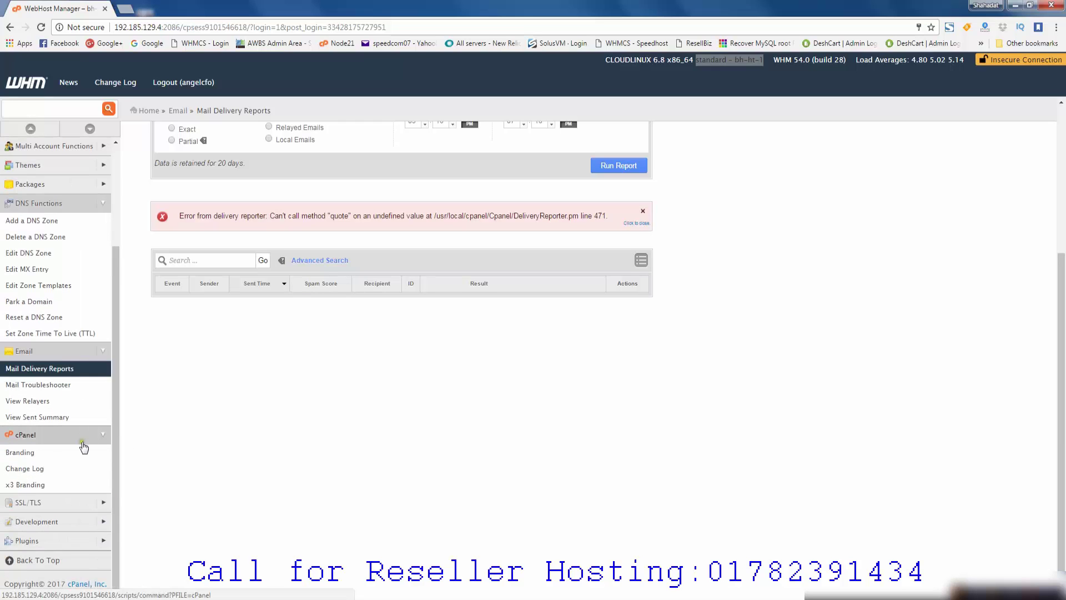
left_click(23, 452)
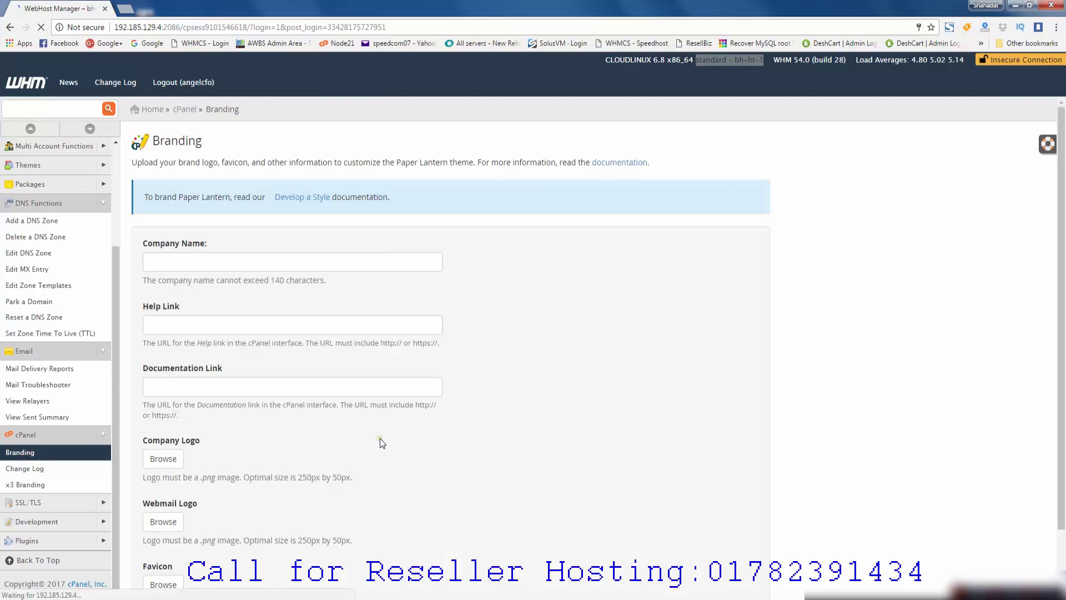
left_click(210, 262)
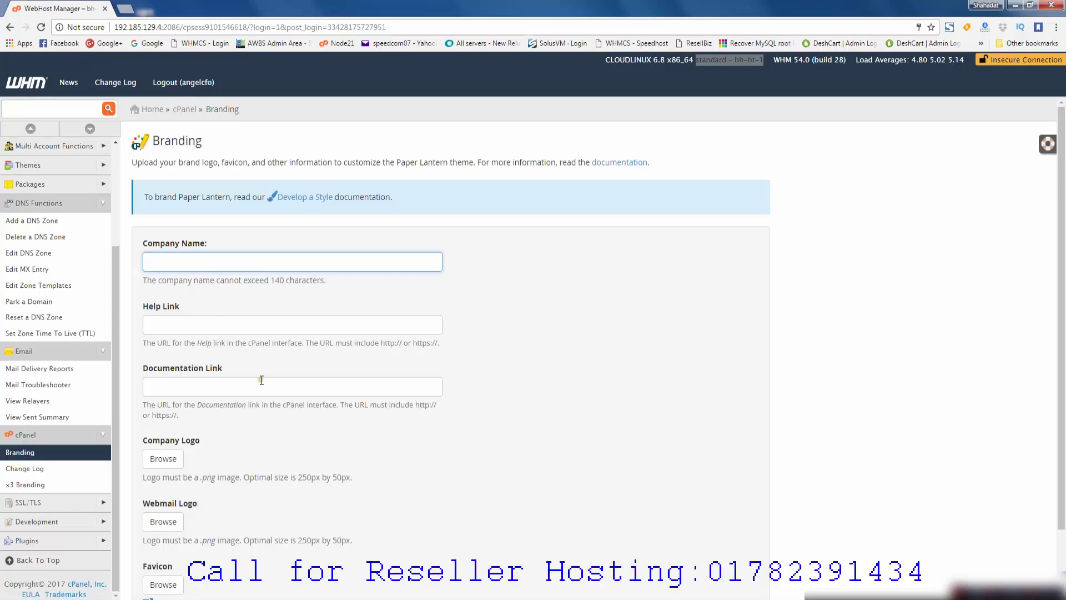
scroll(265, 394, "down", 2)
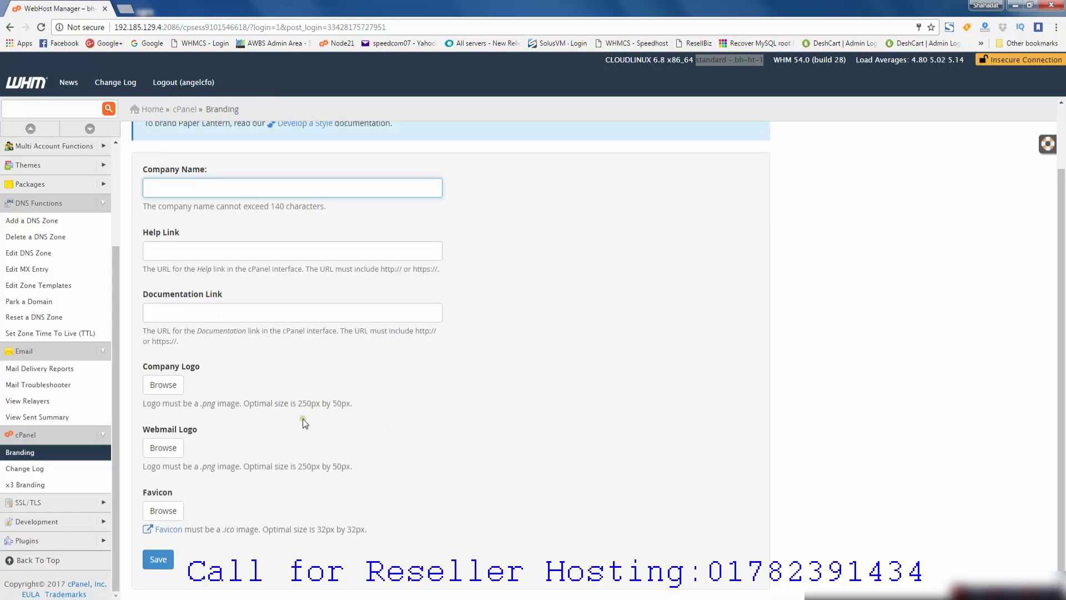
left_click(37, 488)
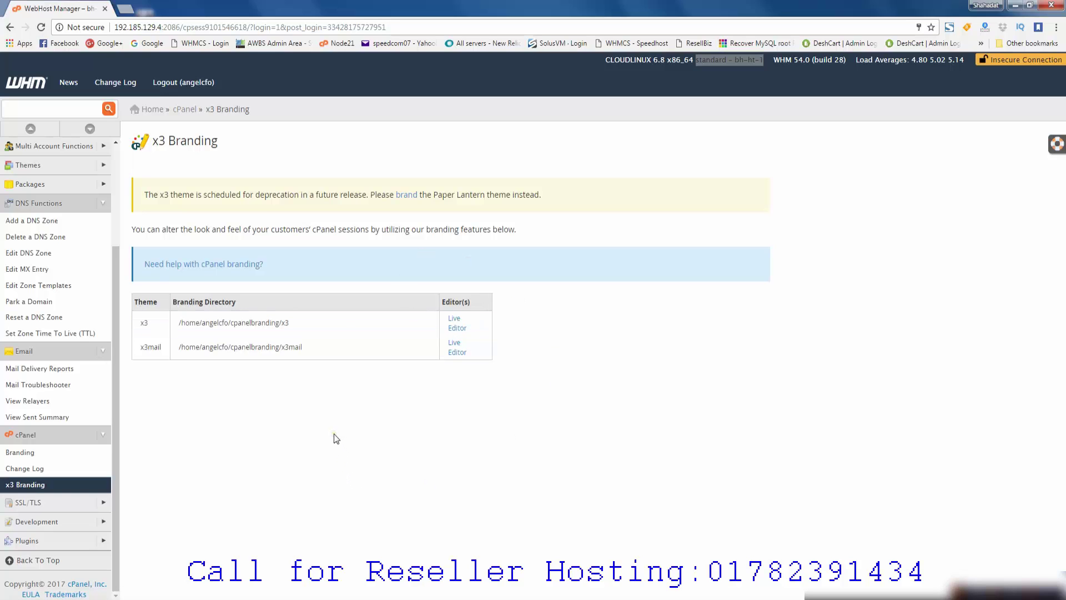
scroll(76, 403, "up", 3)
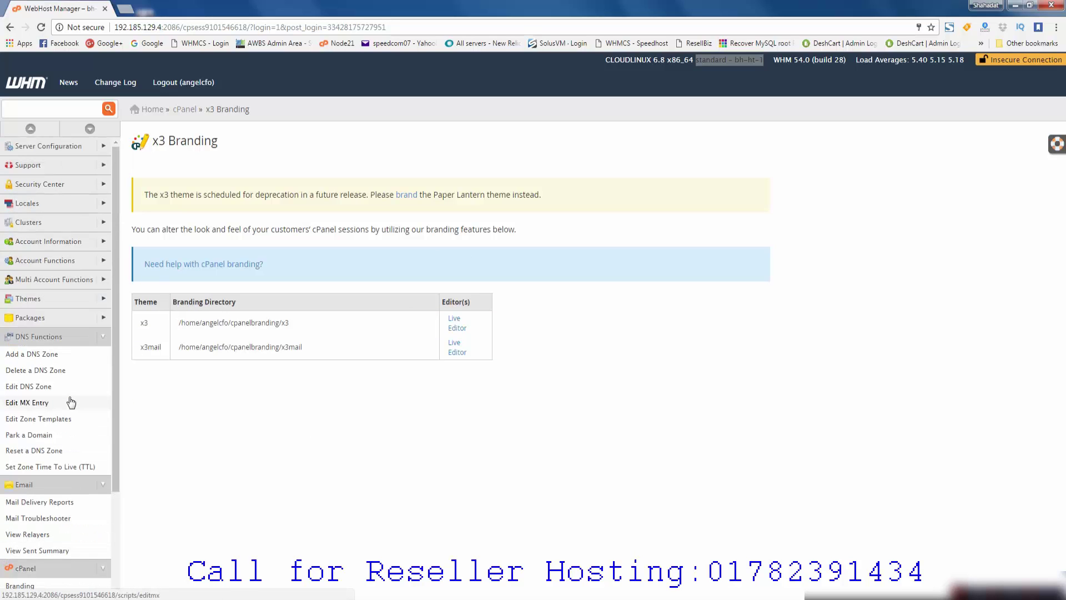